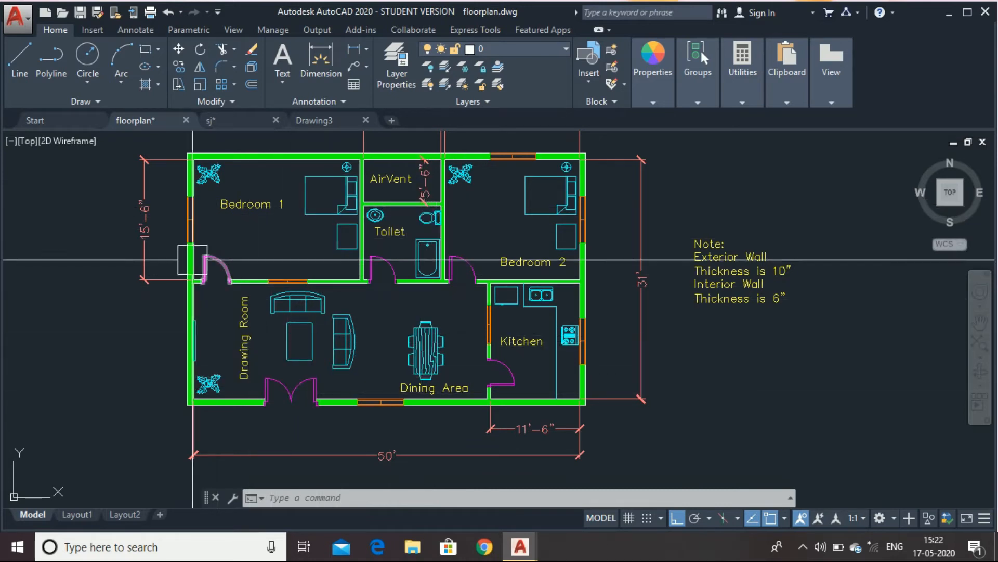
Turn the blocks layer of the floor plan off and back on.
scroll(446, 446, down, 4)
scroll(448, 443, up, 2)
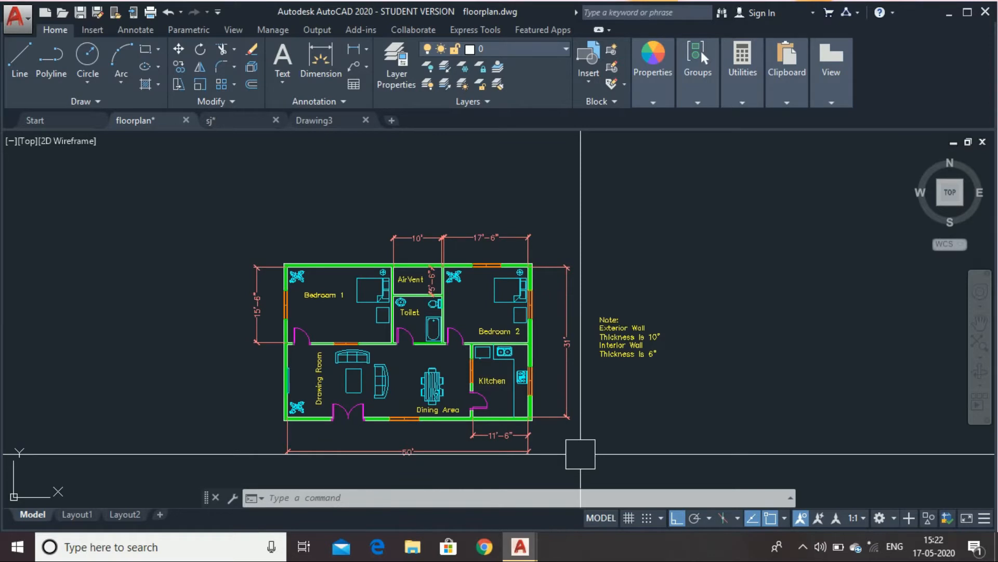
scroll(581, 453, up, 2)
click(548, 45)
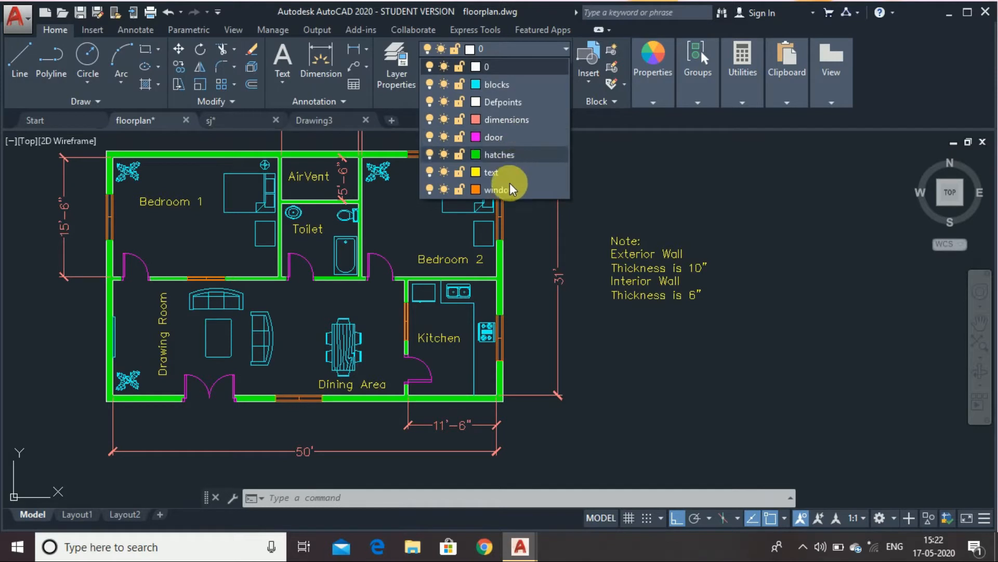
click(430, 85)
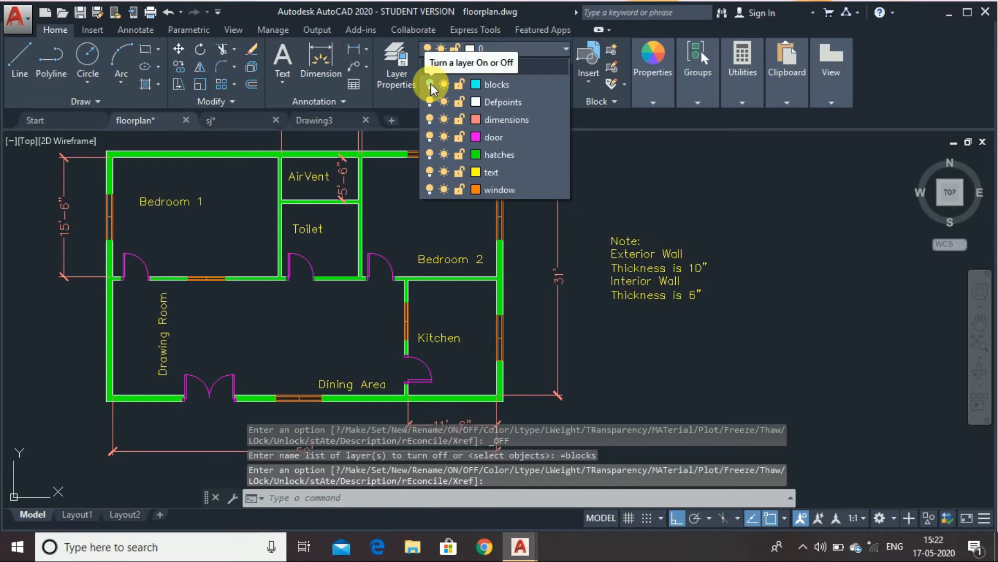
click(430, 85)
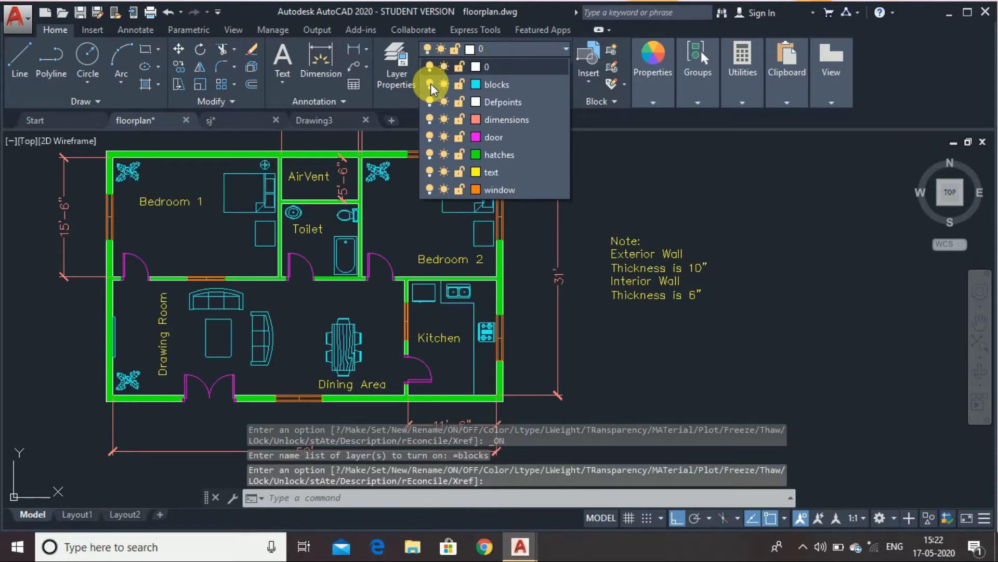
Turn off the dimensions layer in the floor plan and inspect the plan without its dimensions.
click(431, 121)
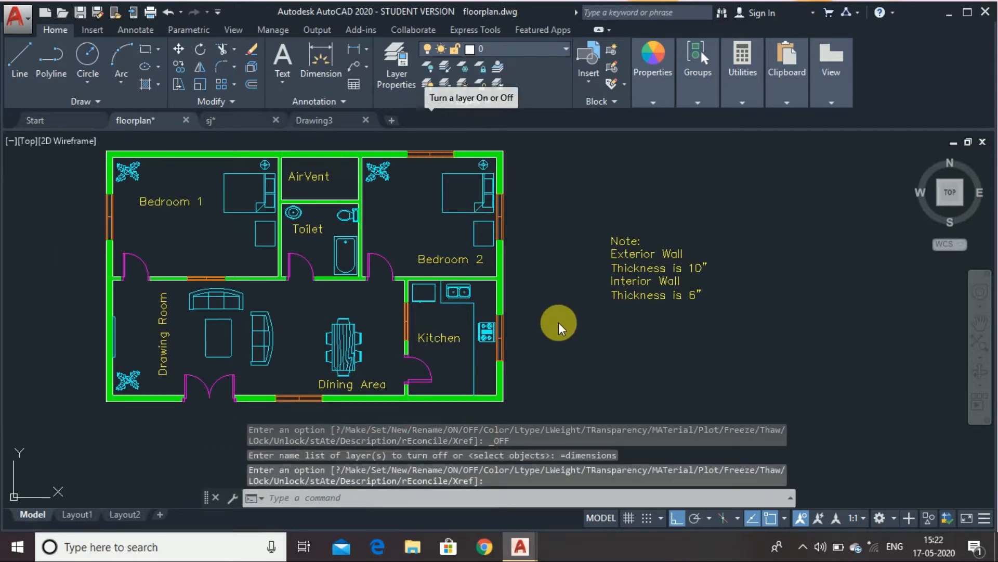
scroll(562, 297, down, 2)
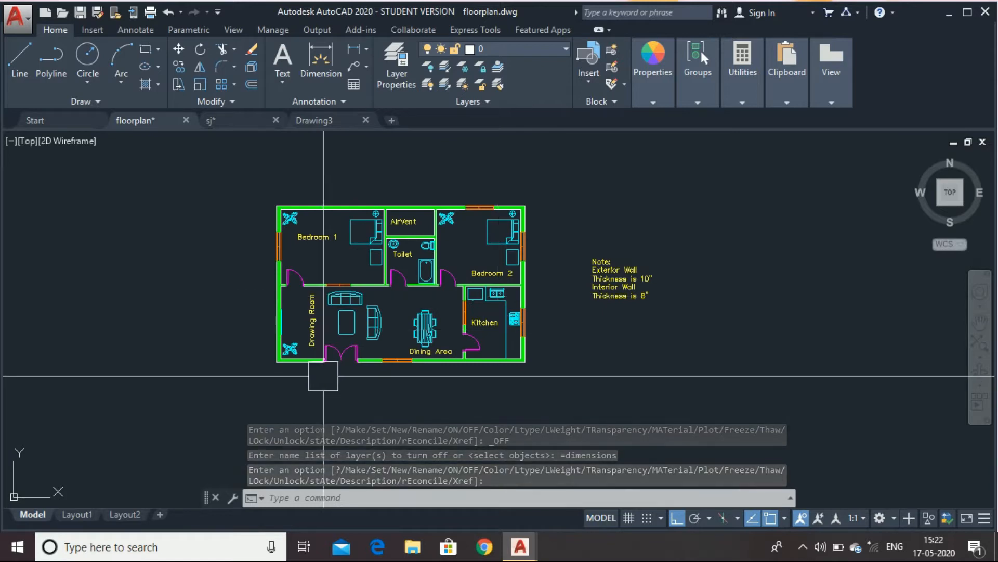
scroll(324, 376, up, 2)
scroll(324, 376, down, 2)
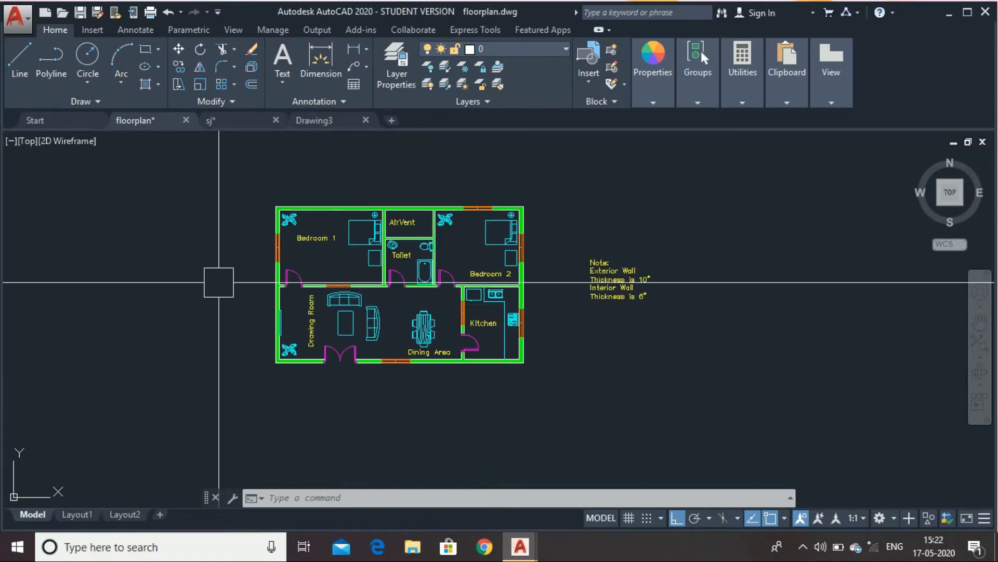
scroll(260, 317, up, 2)
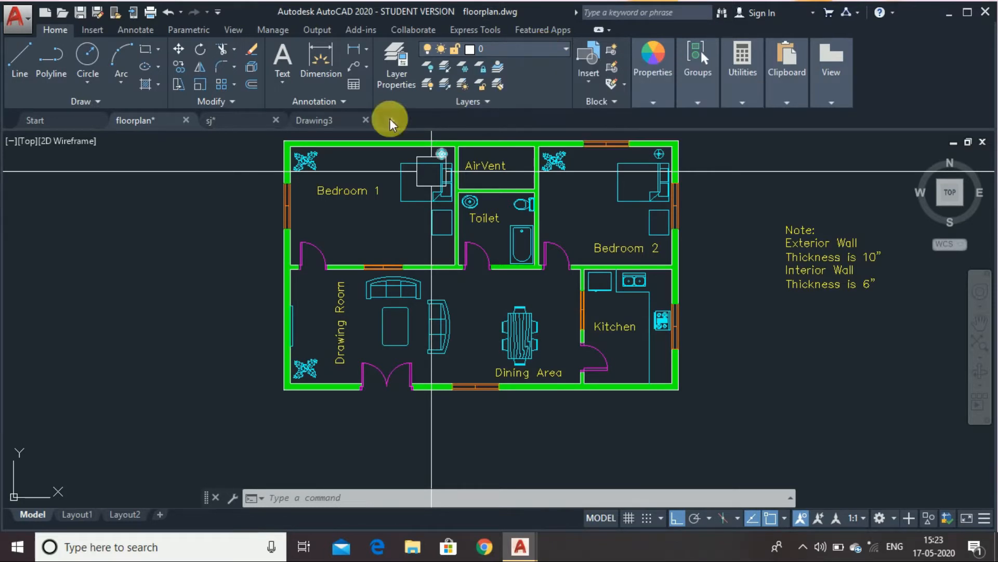
Switch to the sj drawing and review the list of layers used for the 3D screw jack.
click(246, 121)
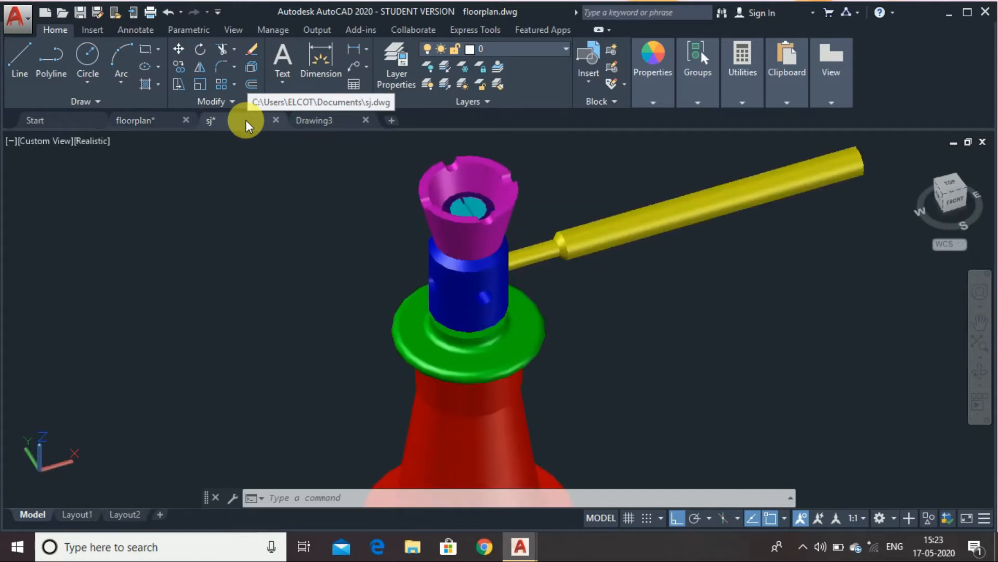
scroll(404, 225, down, 4)
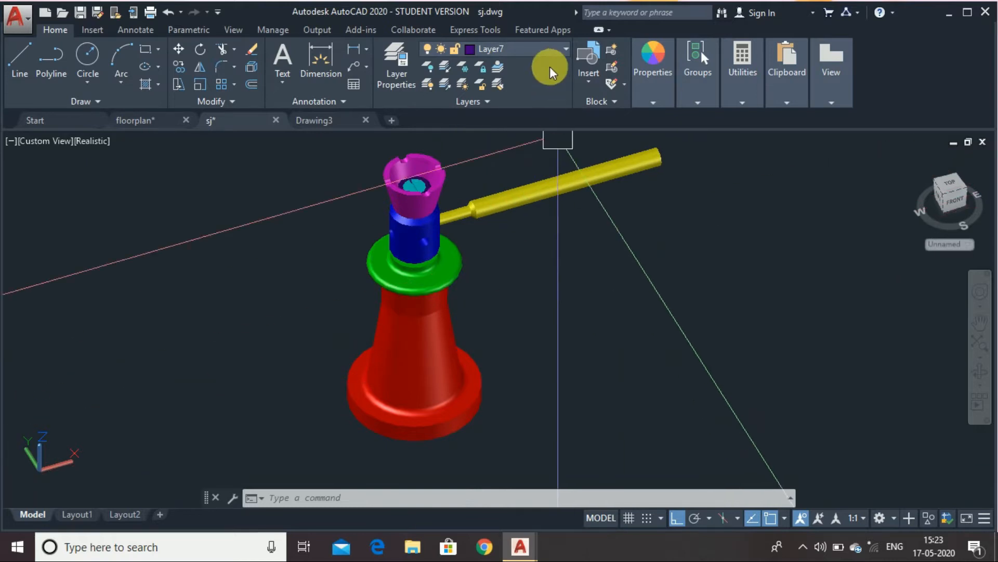
click(567, 49)
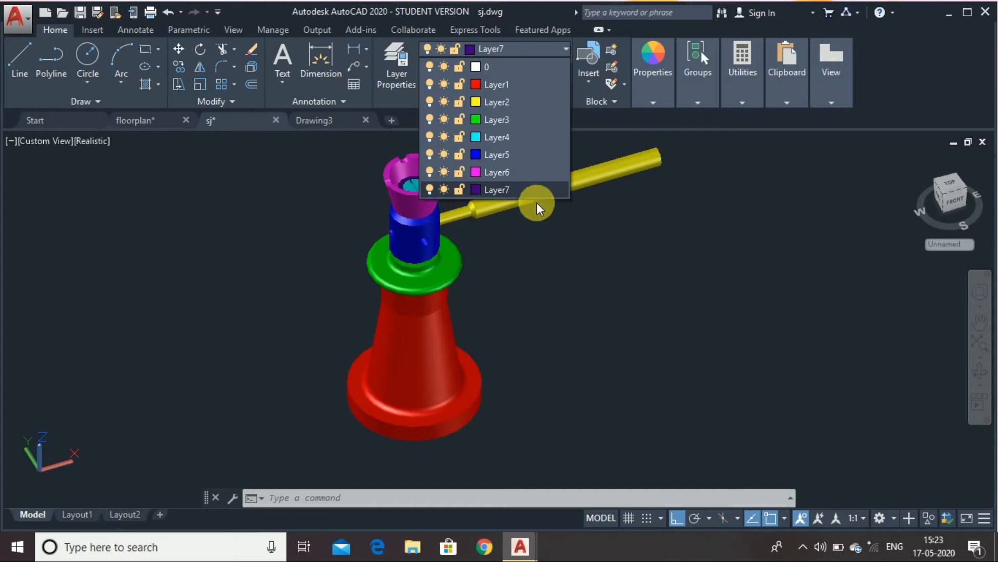
click(560, 304)
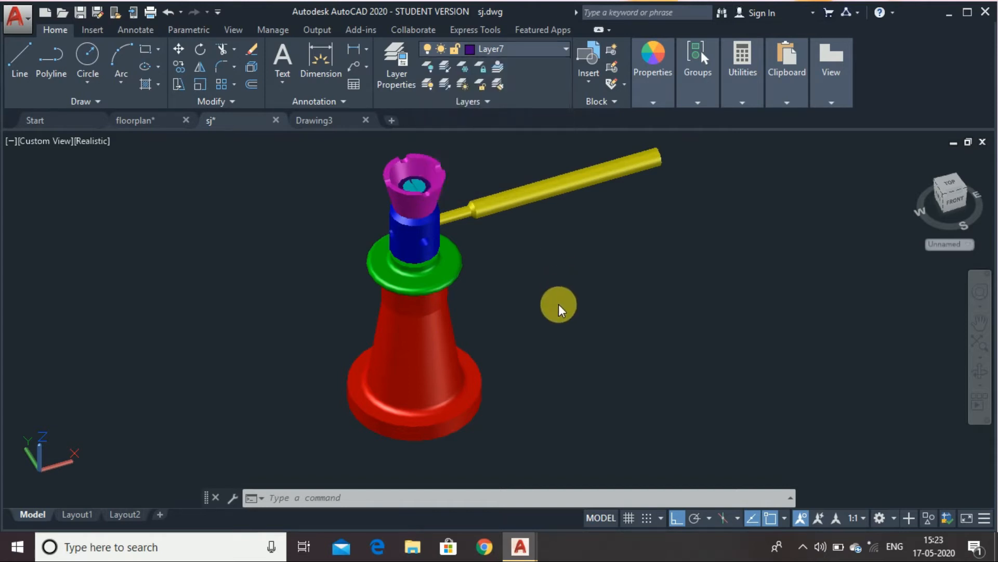
click(418, 374)
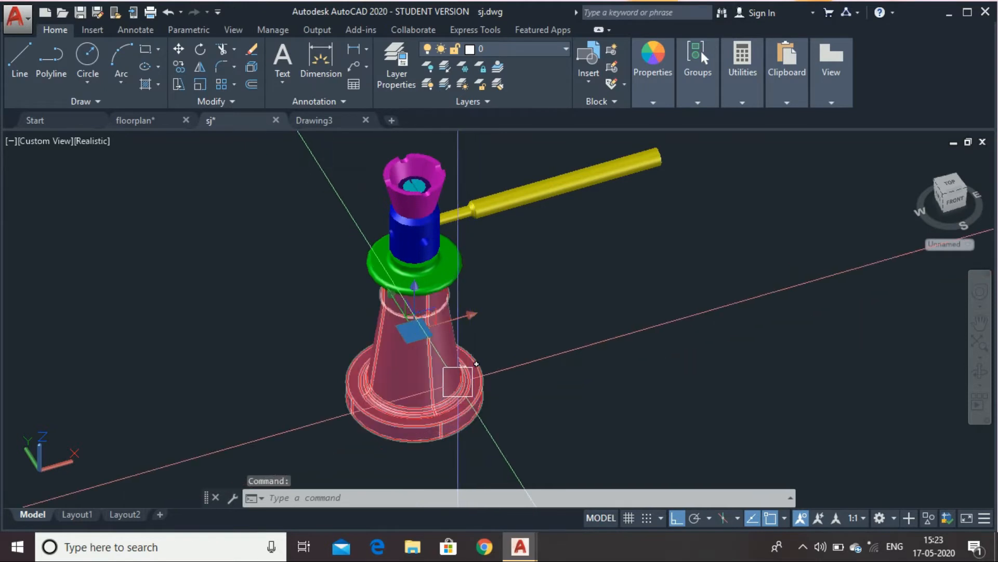
click(459, 366)
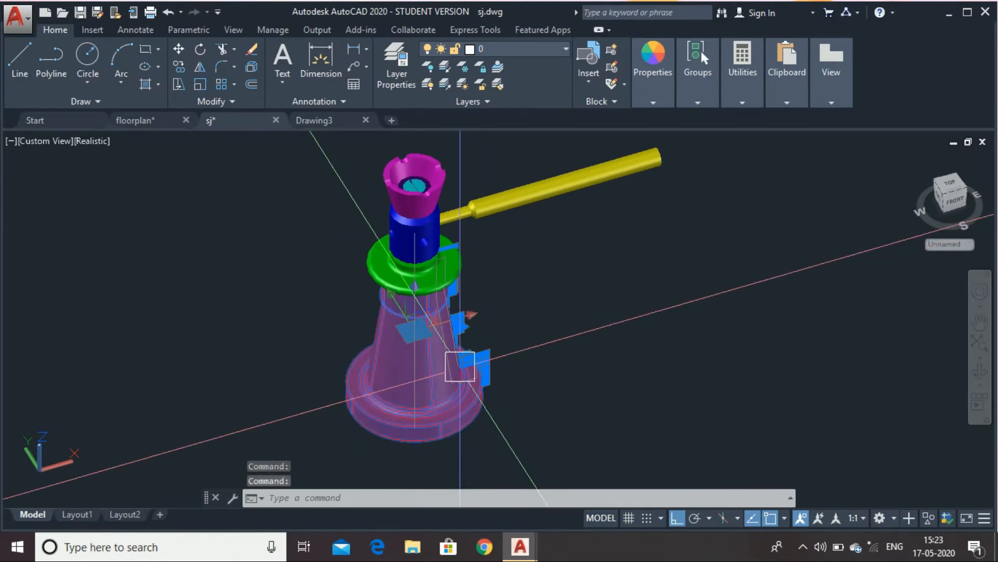
click(544, 50)
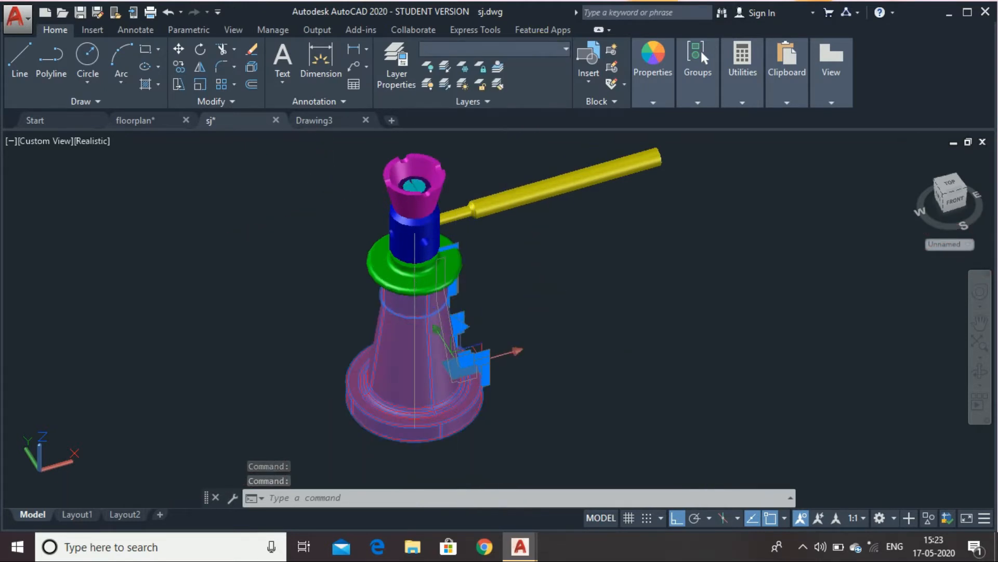
key(Escape)
Move the red base body of the screw jack from Layer1 to Layer2 and clear the selection.
click(436, 377)
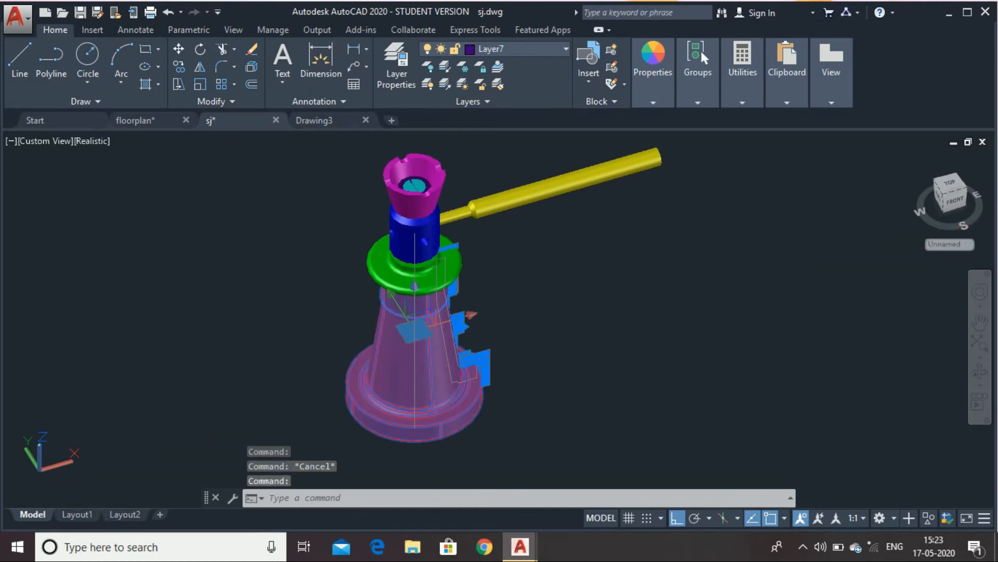
click(549, 49)
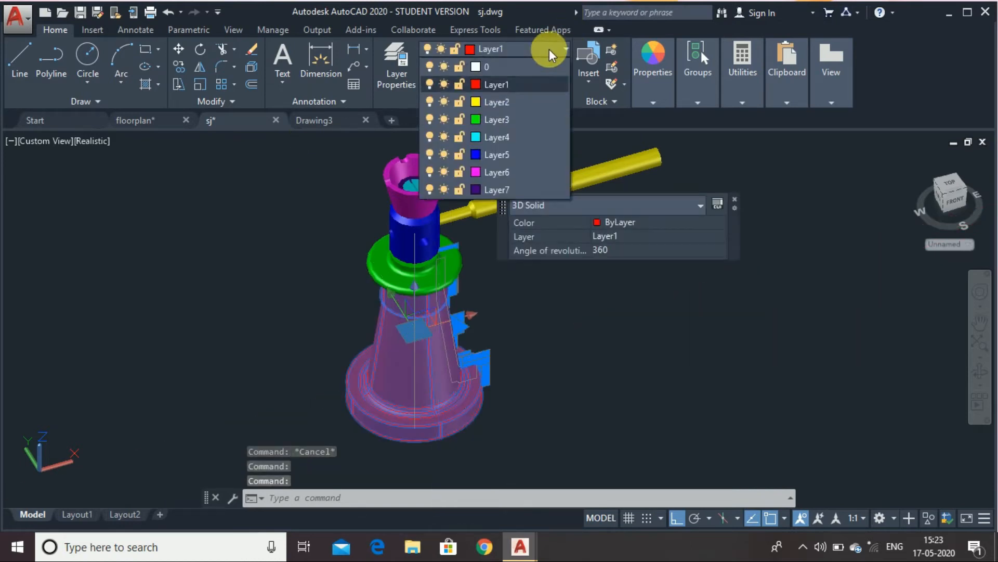
click(523, 110)
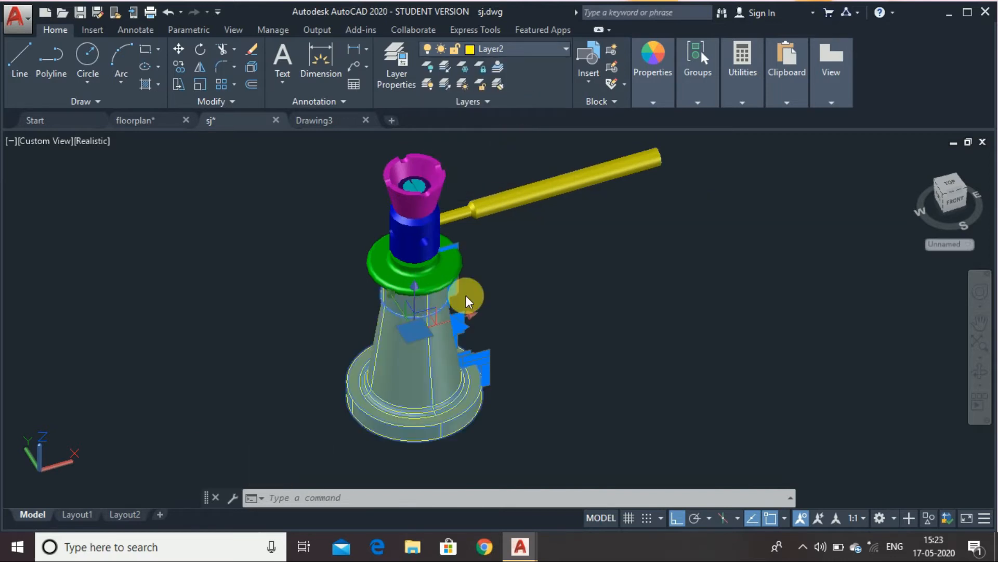
key(Escape)
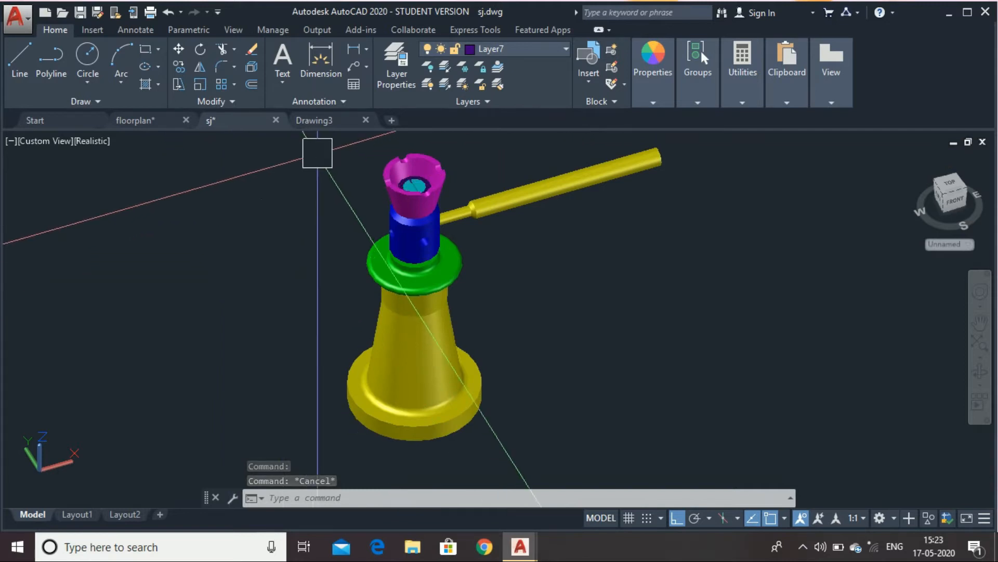
Switch to Drawing3 and draw a circle with a diameter of 50 in the empty drawing area.
click(329, 120)
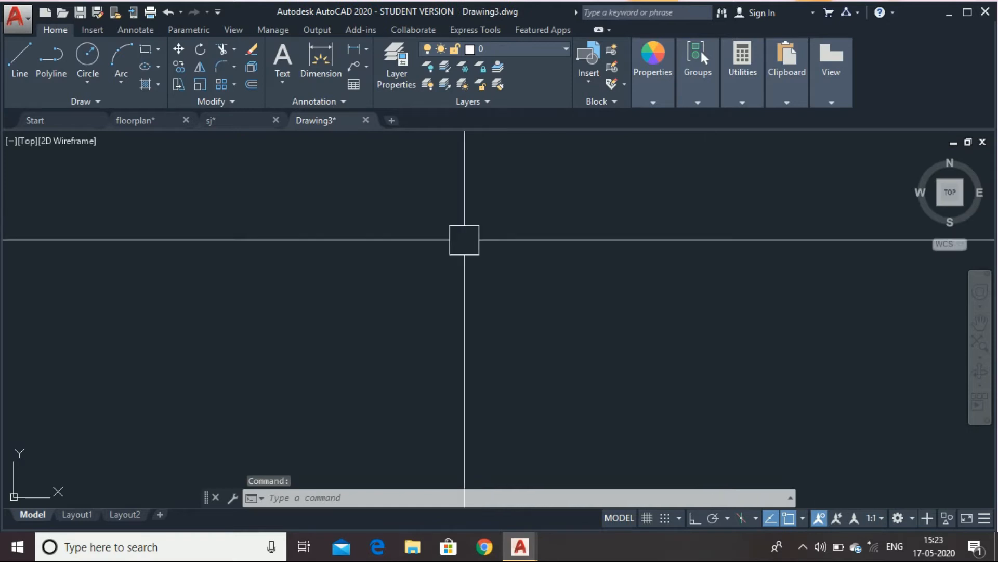
click(464, 273)
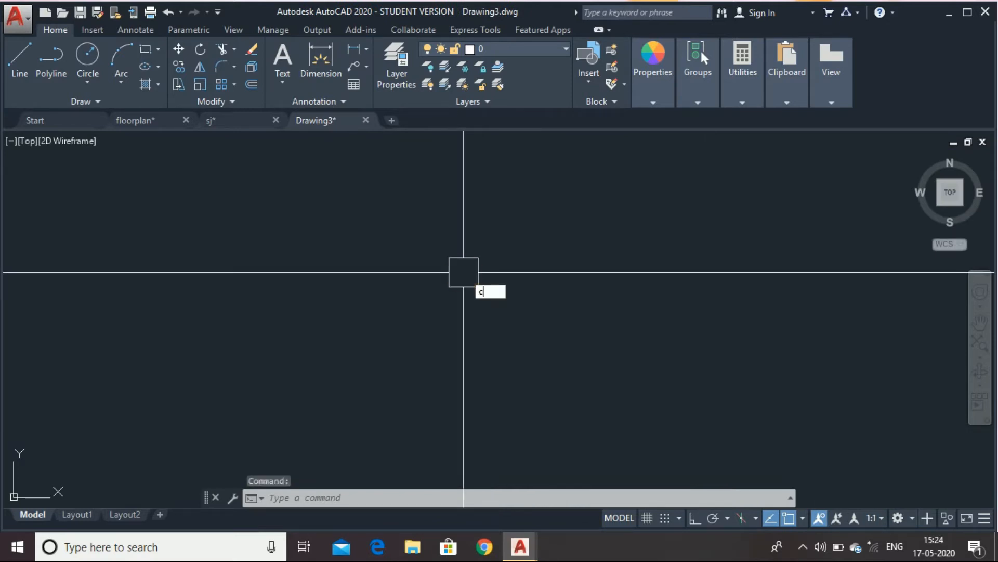
text(c)
key(Return)
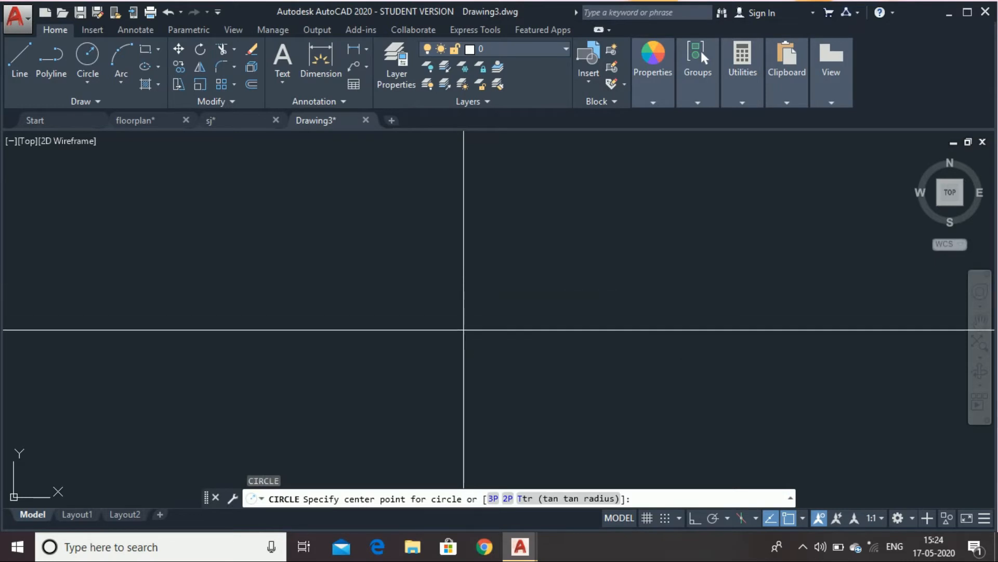
click(463, 329)
text(d)
key(Return)
text(50)
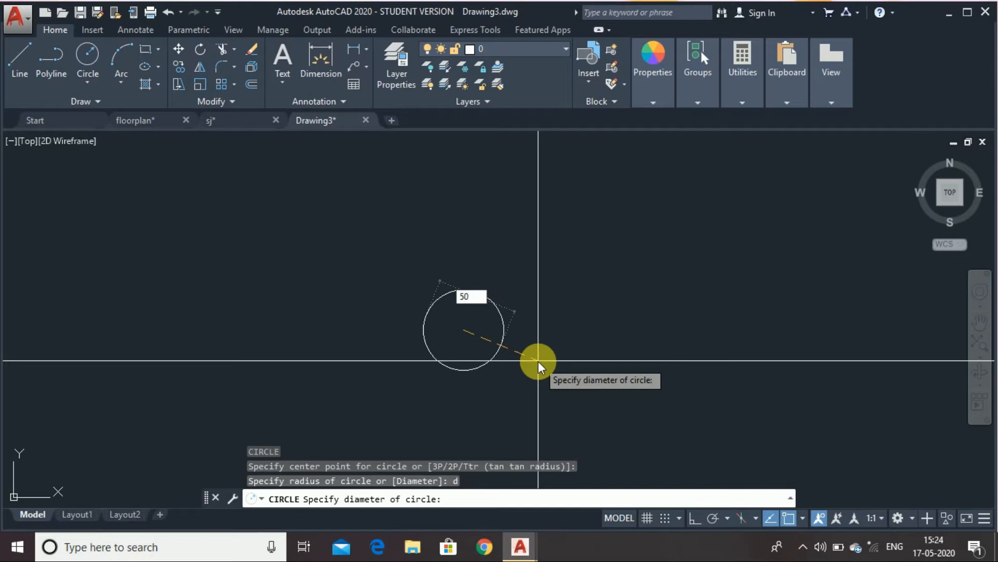
key(Return)
Draw a concentric circle with a diameter of 30 at the center of the existing circle.
scroll(466, 336, up, 9)
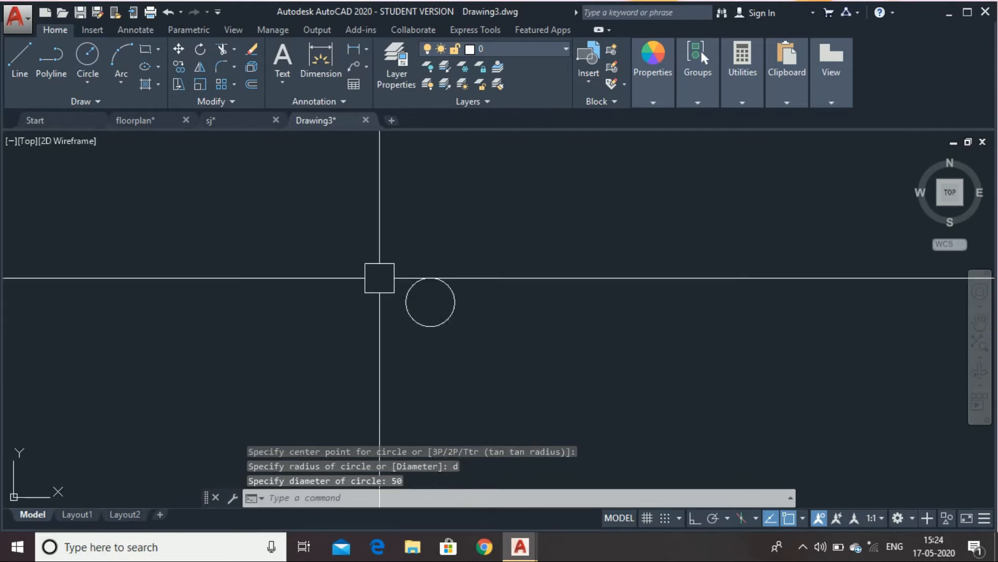
scroll(426, 292, up, 4)
scroll(422, 291, up, 4)
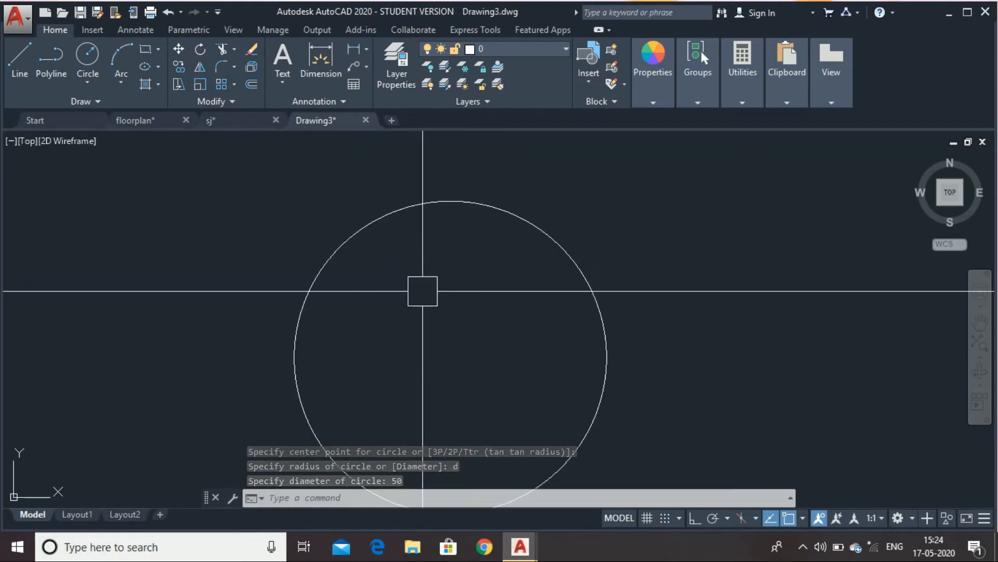
scroll(500, 218, down, 2)
scroll(462, 376, up, 2)
scroll(462, 376, down, 2)
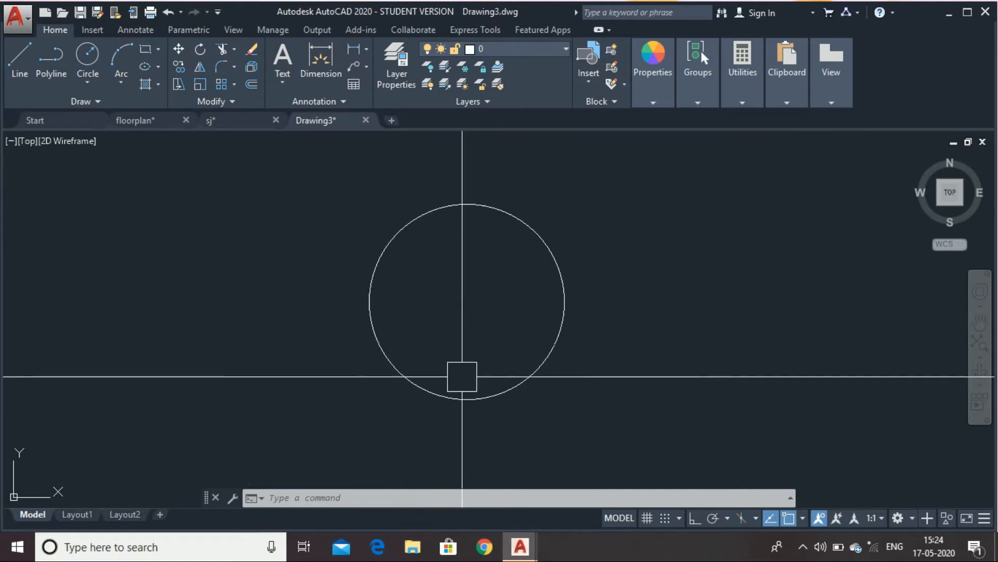
scroll(462, 286, up, 2)
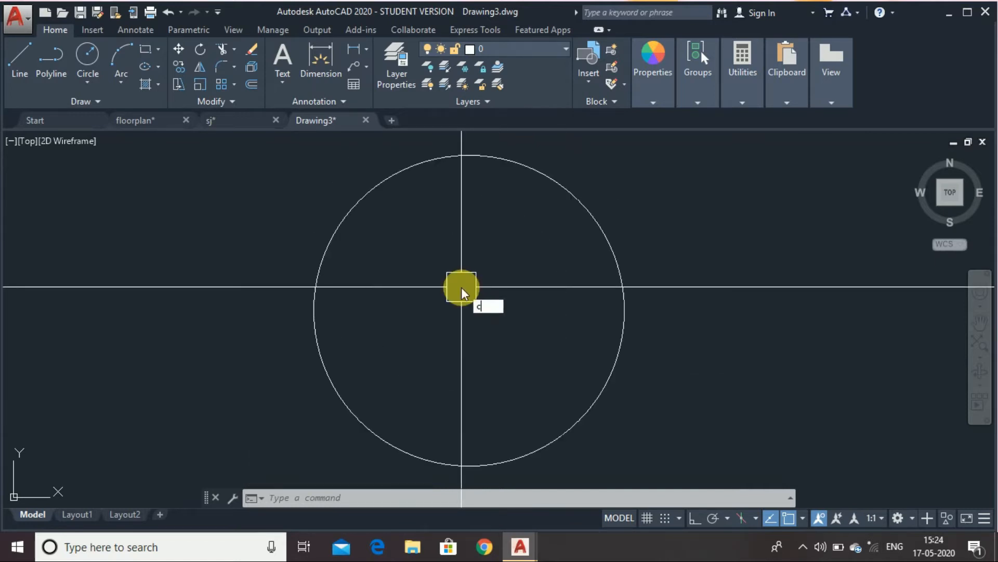
key(Return)
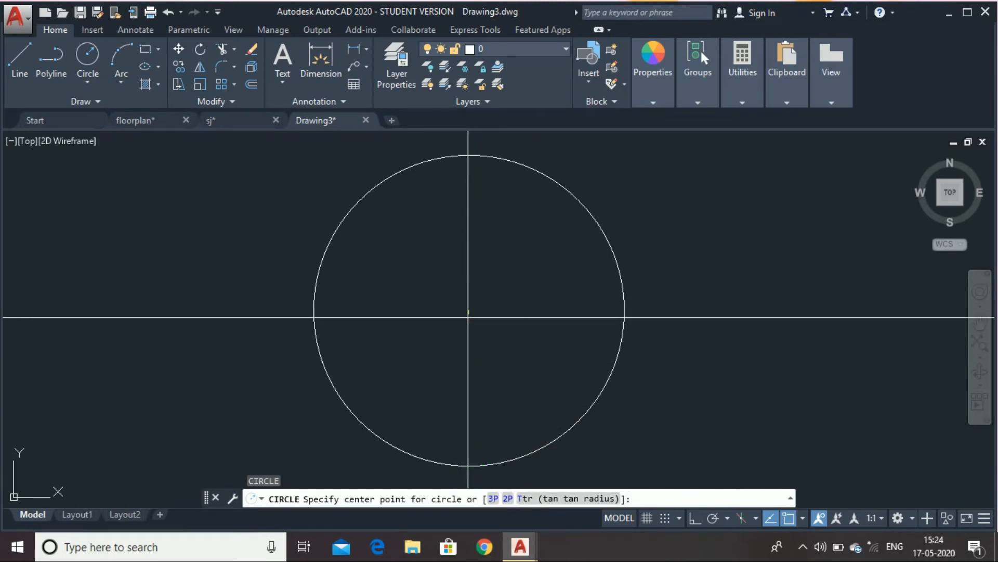
click(468, 317)
text(d)
key(Return)
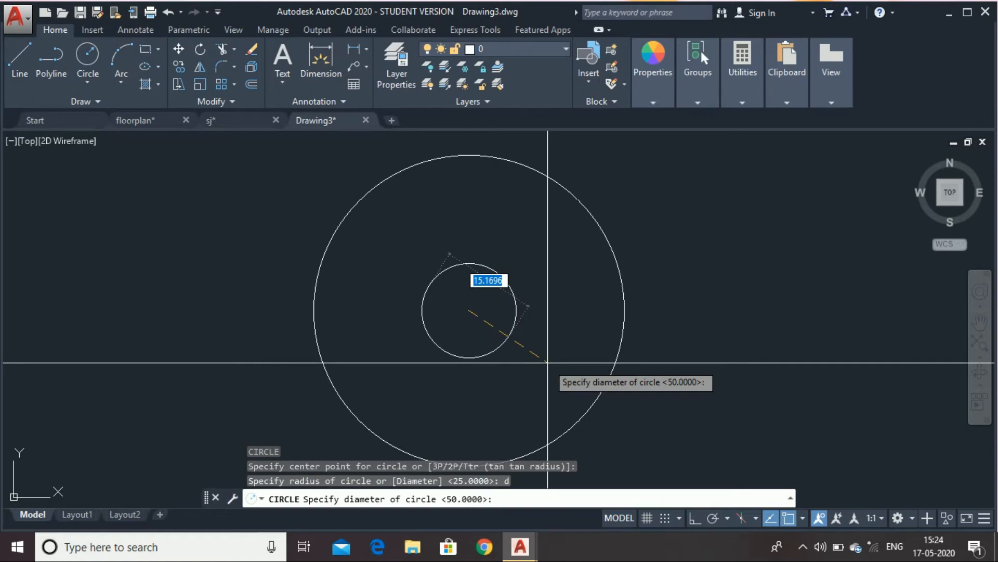
text(30)
key(Return)
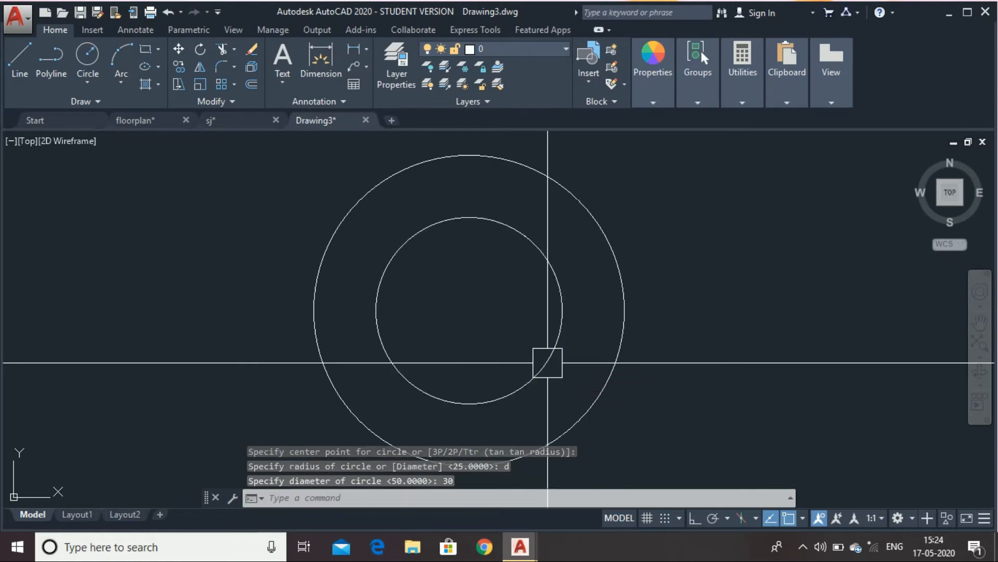
Draw a third concentric circle with a radius of 20 at the same center point.
text(c)
key(Return)
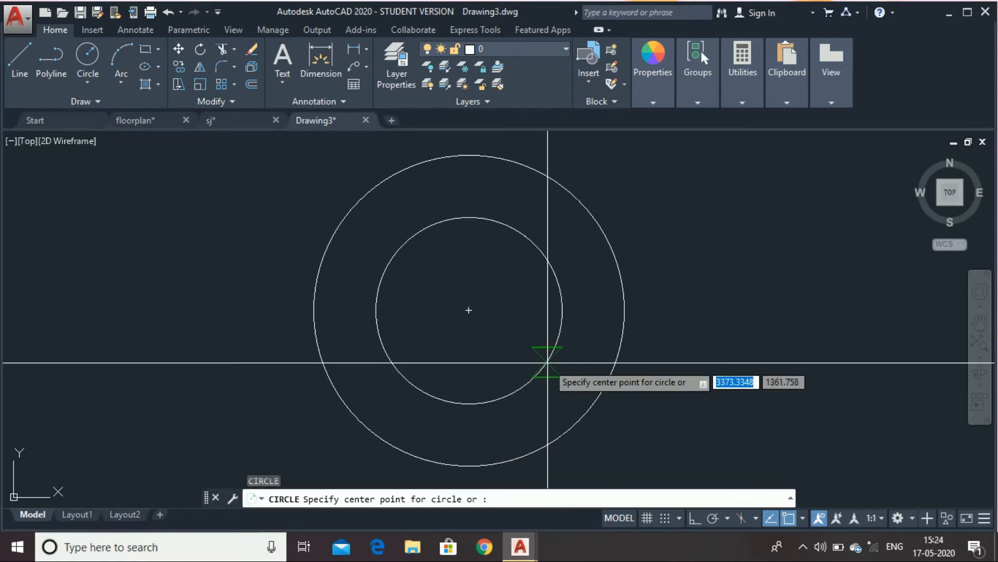
click(469, 310)
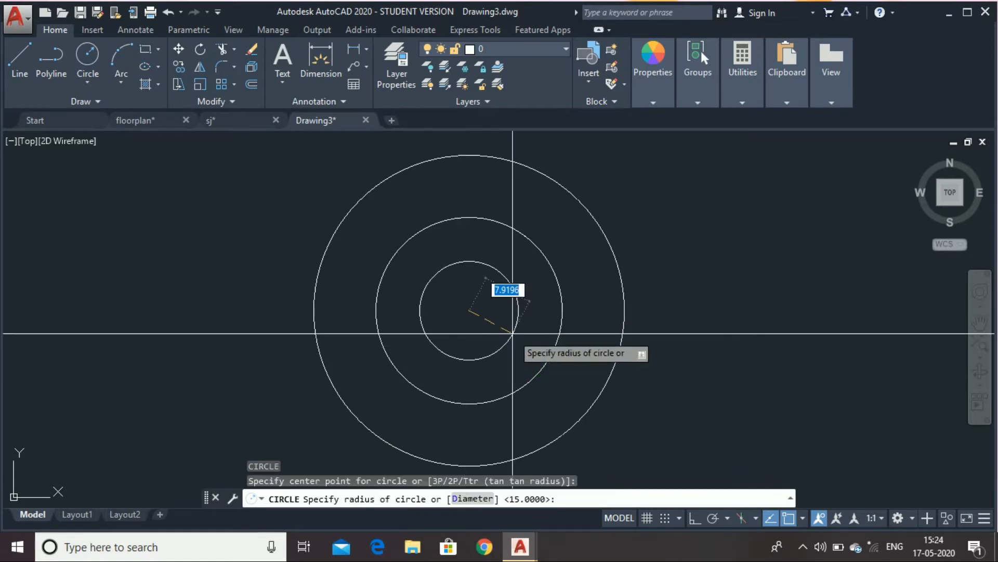
text(20)
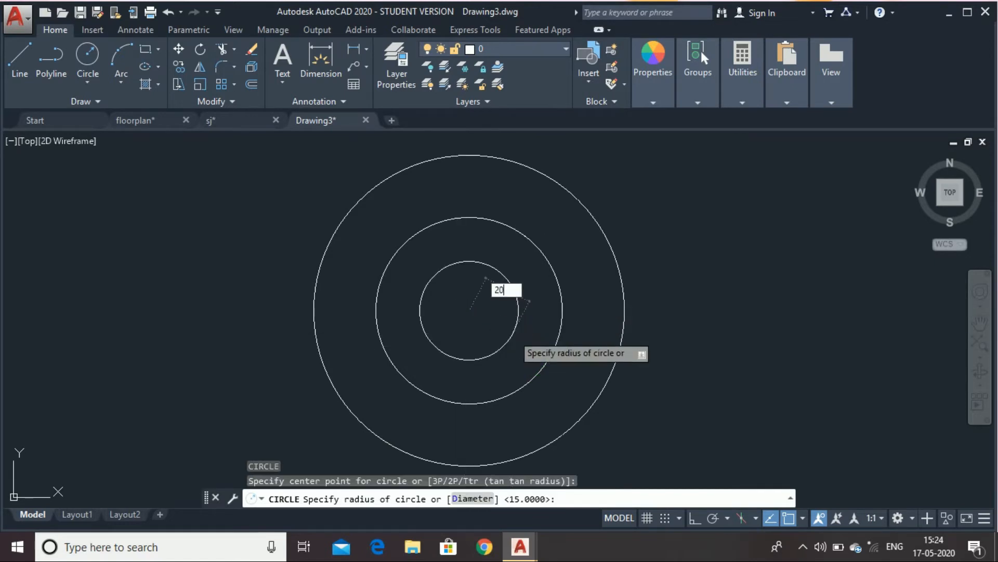
key(Return)
scroll(513, 333, down, 5)
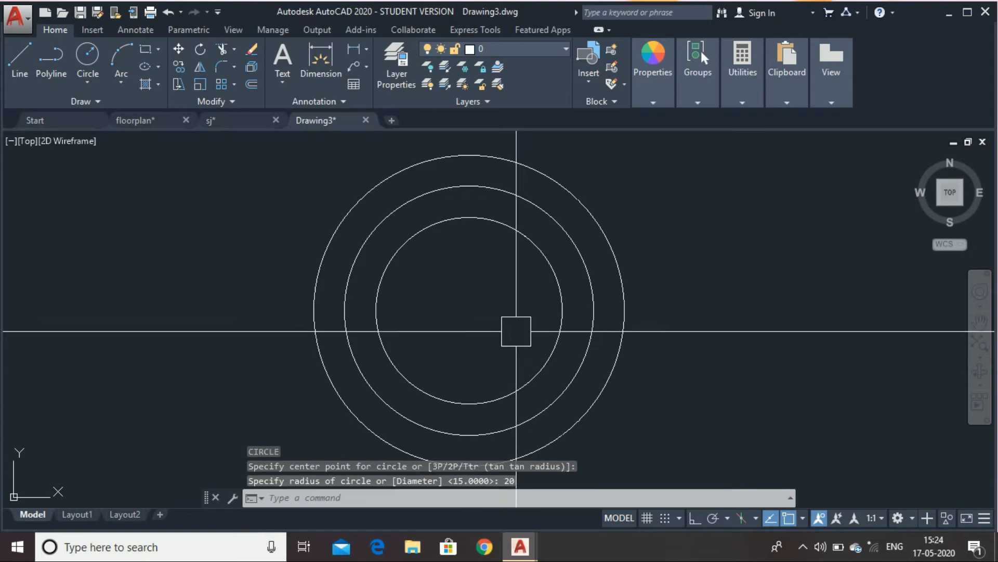
scroll(520, 296, up, 2)
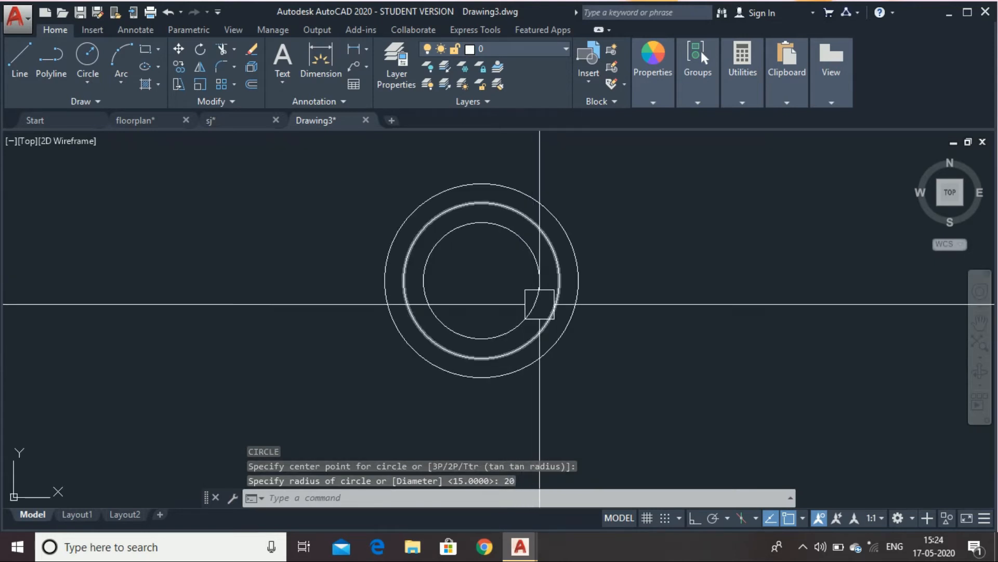
Replace the middle circle with a concentric circle 20 in diameter, drawn at the same center point.
click(549, 312)
key(Delete)
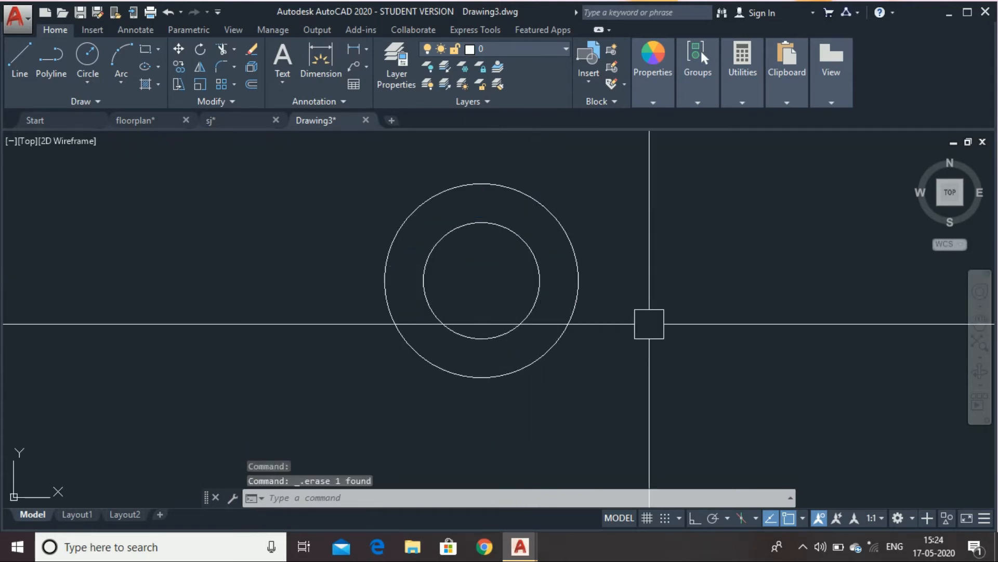
text(c)
key(Return)
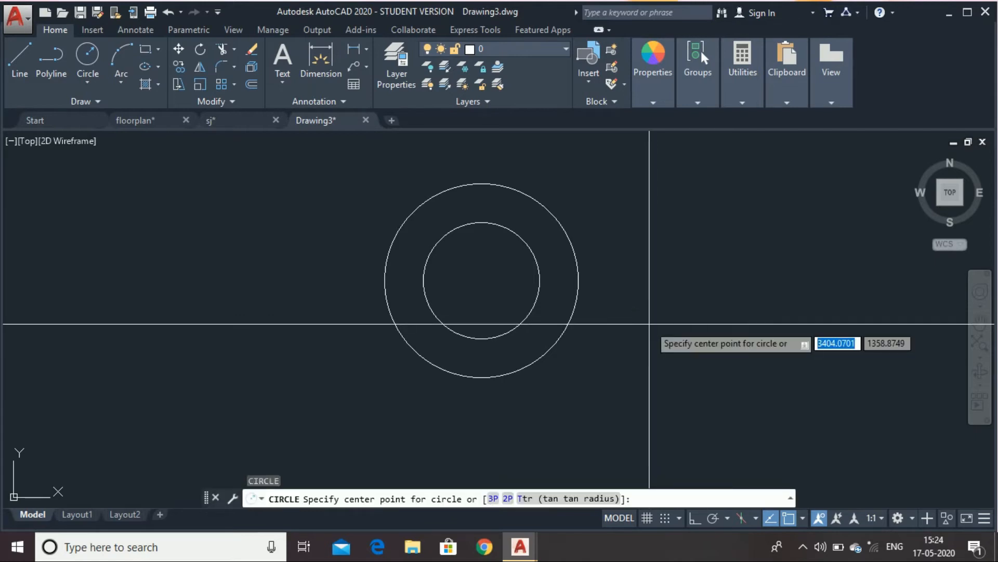
click(481, 280)
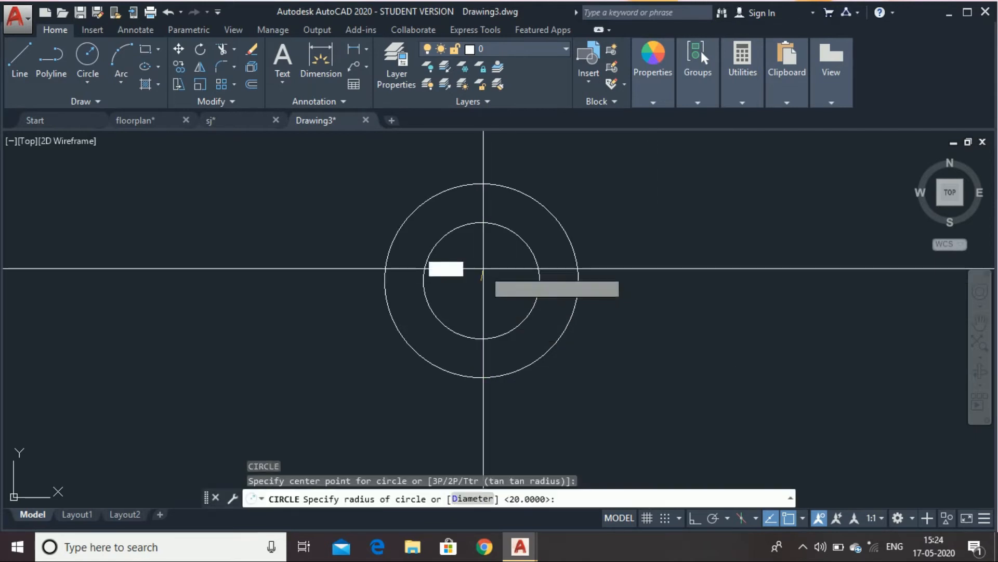
text(d)
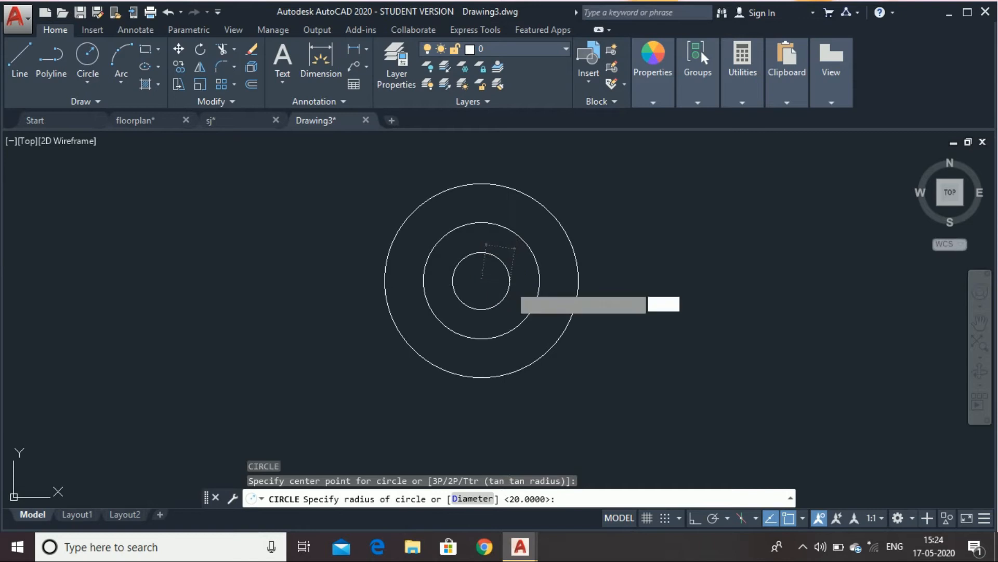
key(Return)
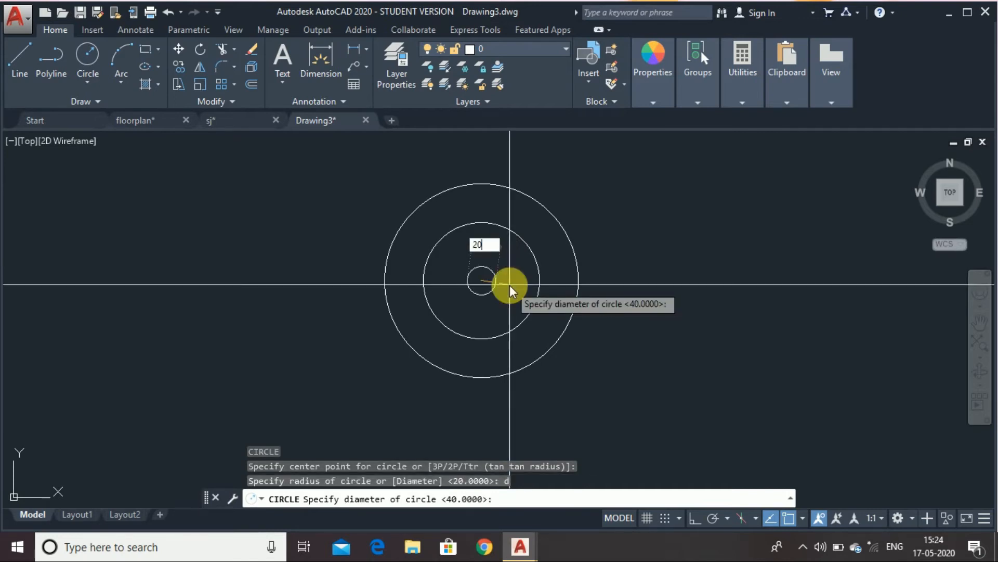
key(Return)
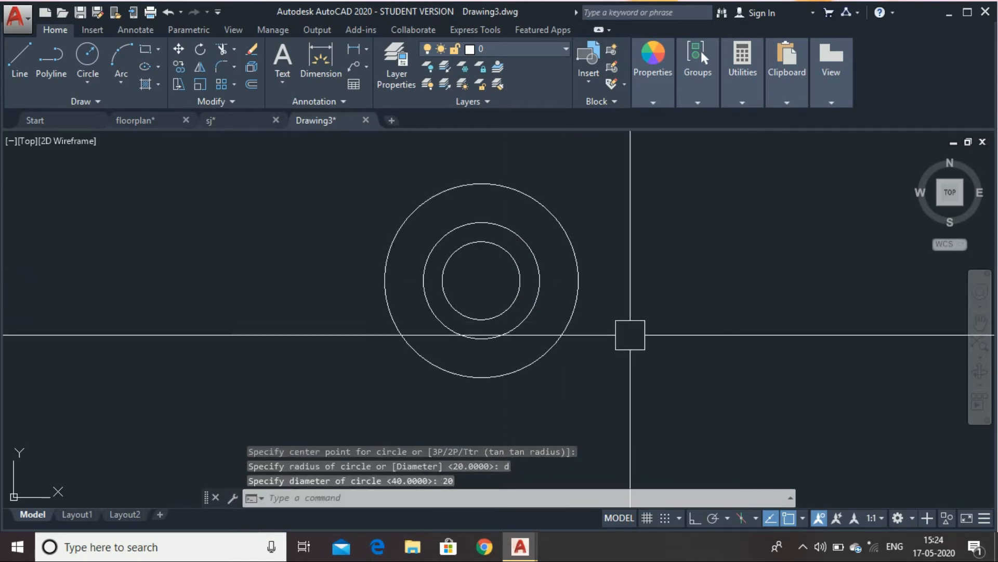
Add diameter dimensions to the outer circle and the middle circle, placing both texts outside the circles on their right side.
text(dimdi)
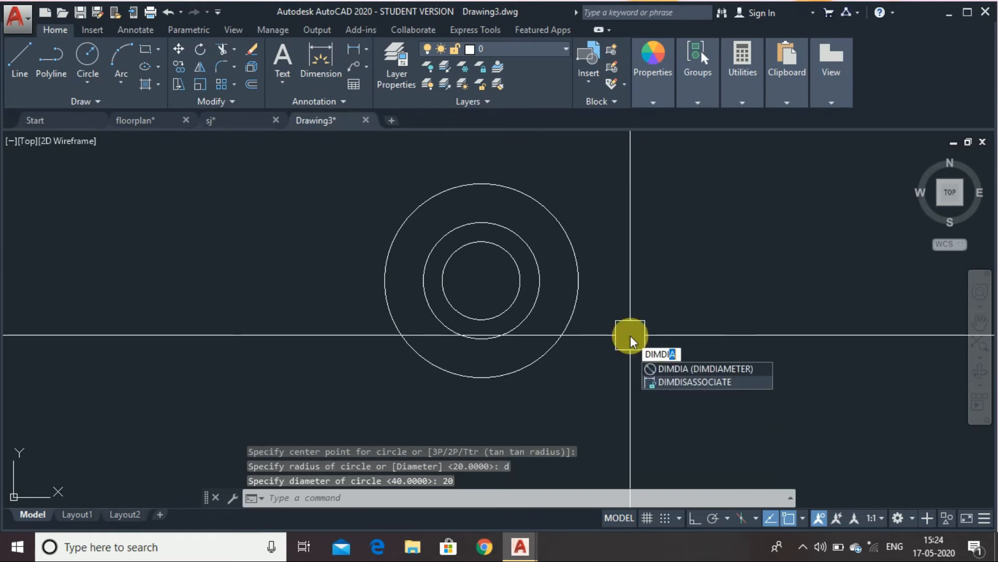
key(Return)
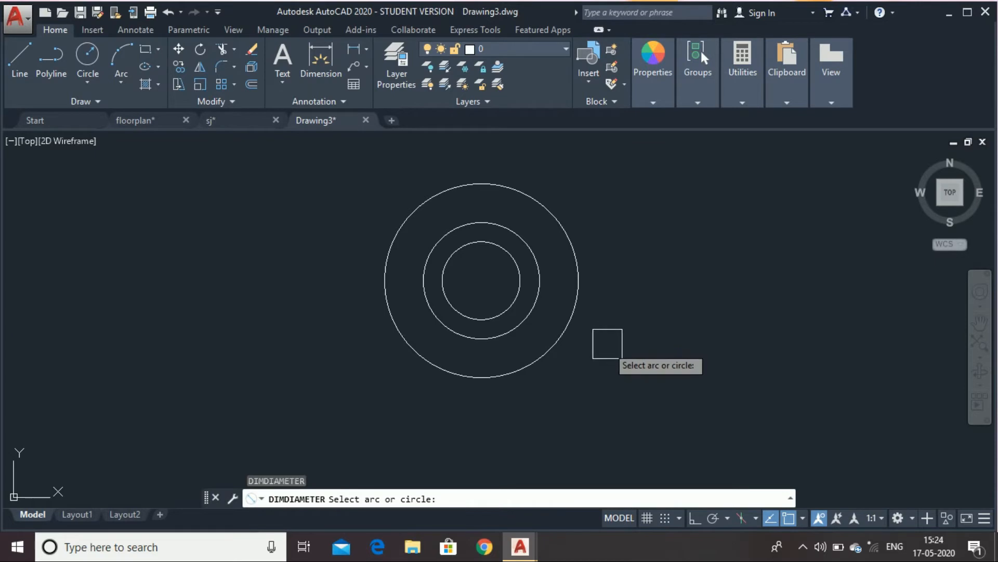
click(585, 323)
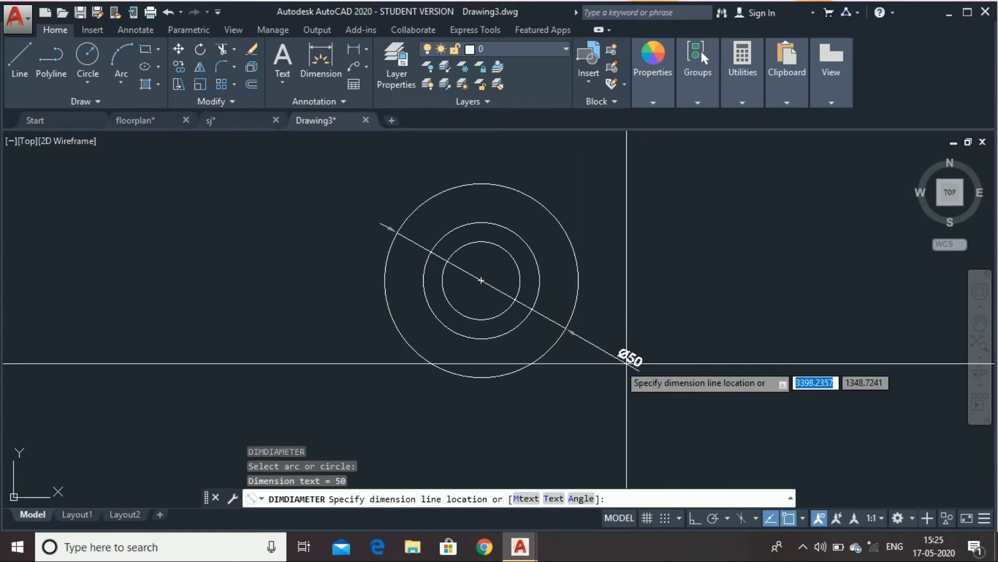
click(655, 380)
key(Up)
key(Return)
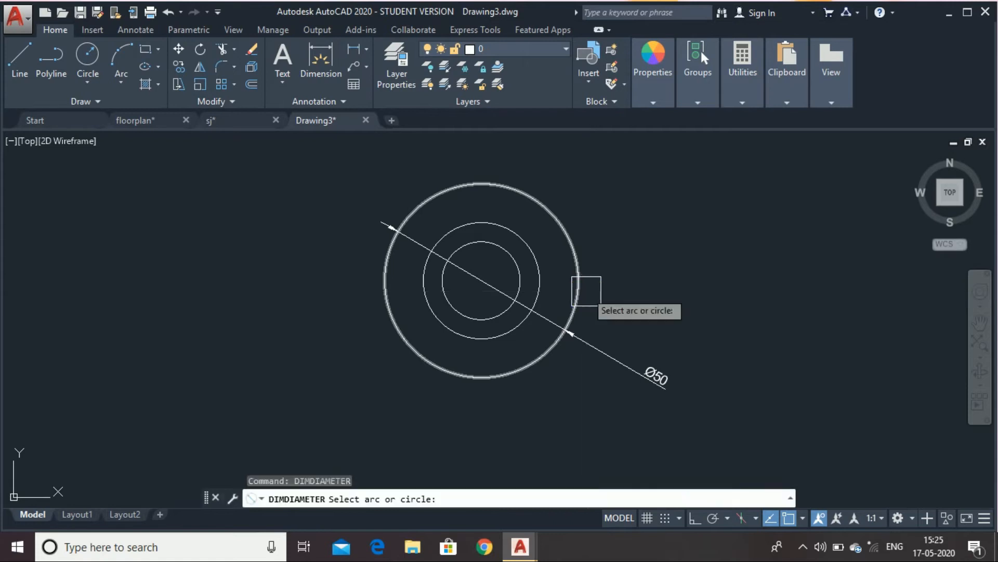
click(547, 263)
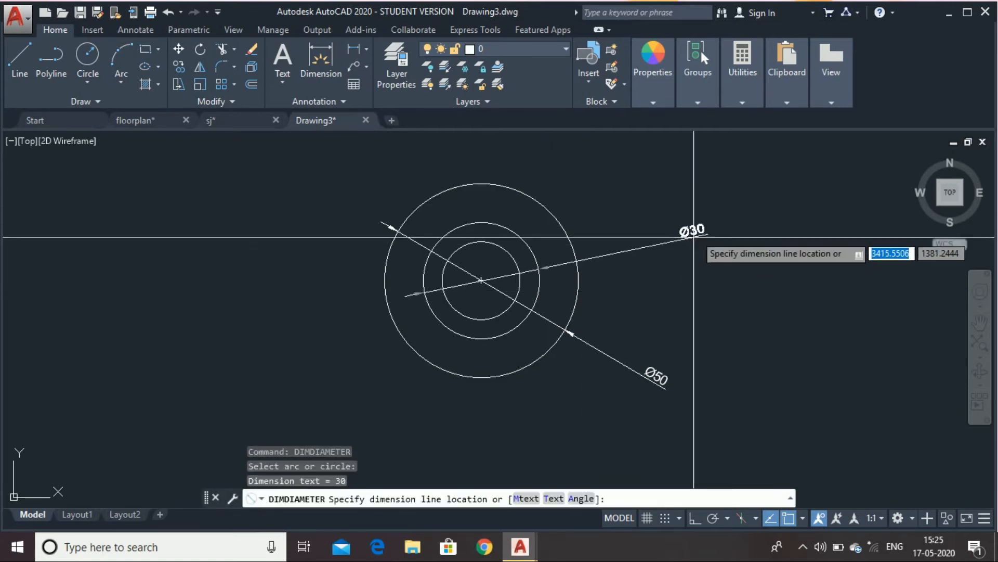
click(665, 208)
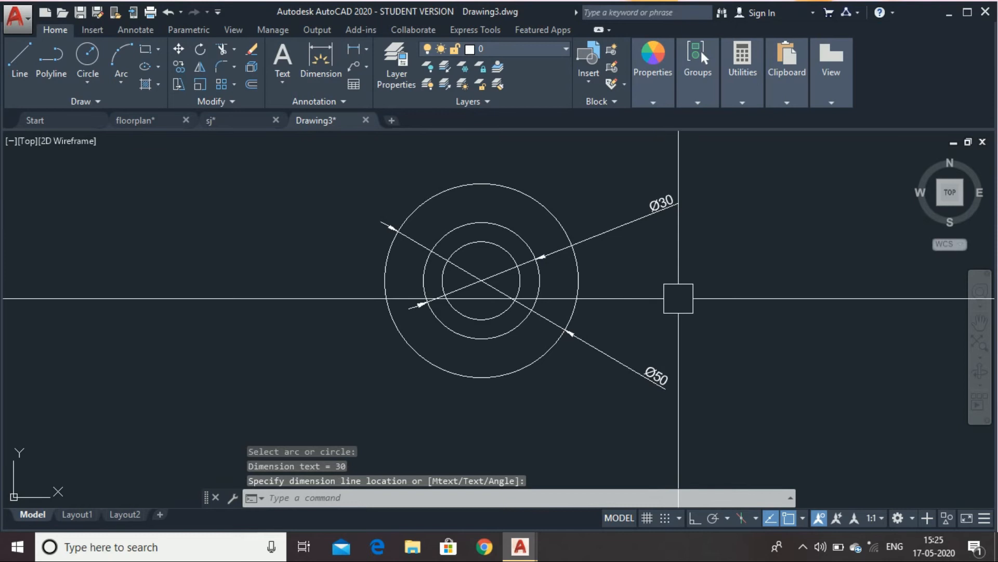
Dimension the diameter of the innermost circle, placing its text between the other two diameter dimensions.
key(Return)
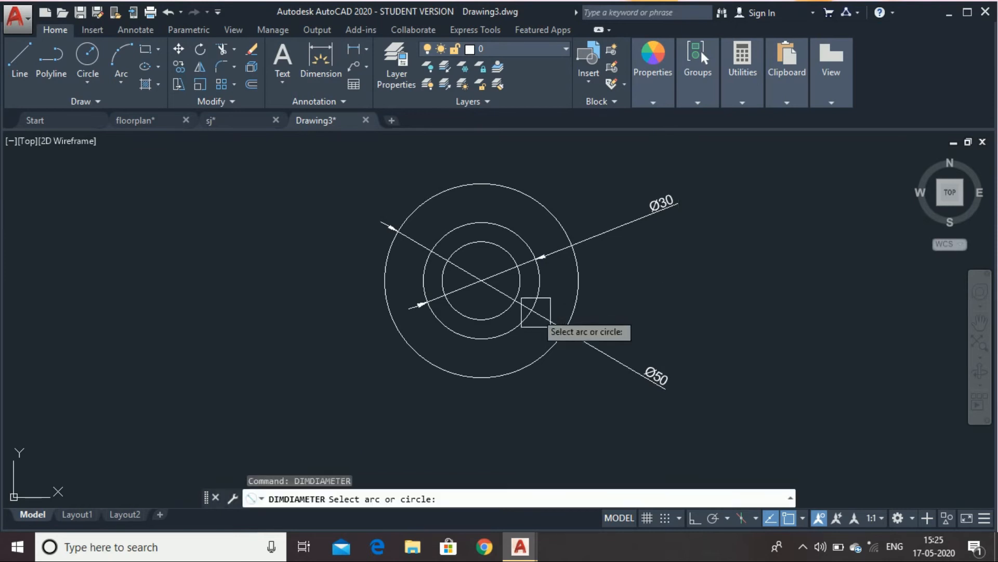
scroll(518, 286, up, 6)
click(516, 279)
scroll(509, 280, down, 4)
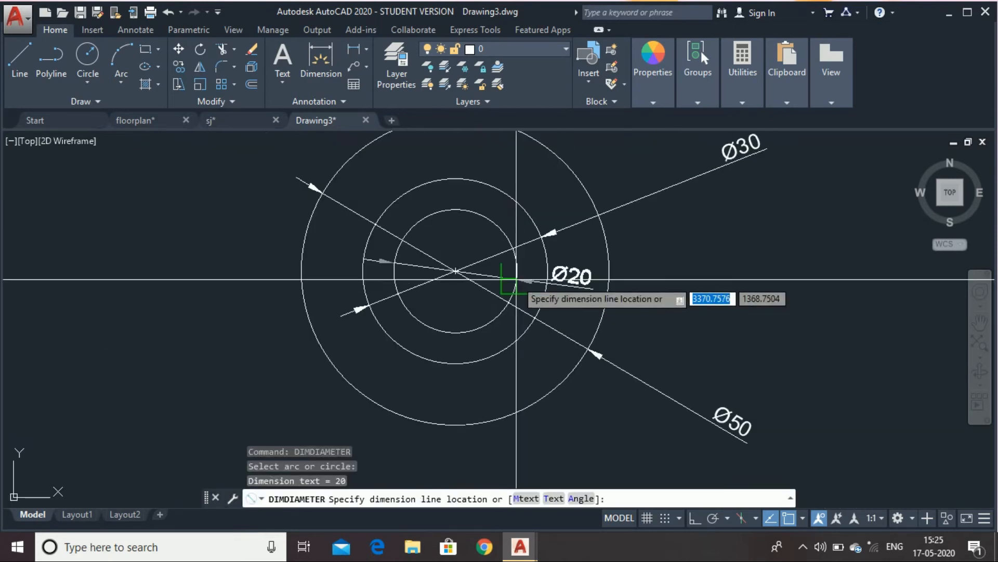
click(758, 291)
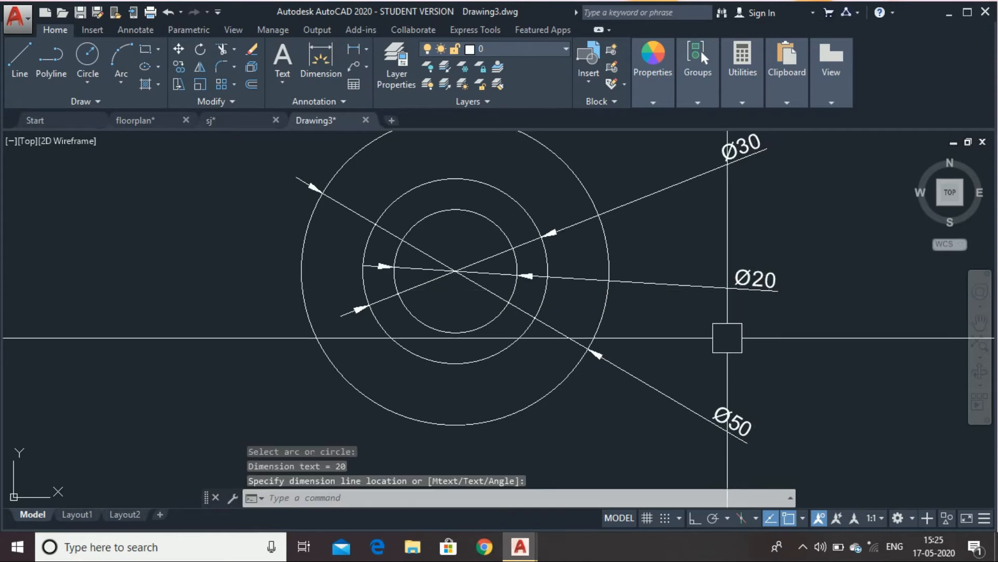
key(Escape)
scroll(464, 340, down, 2)
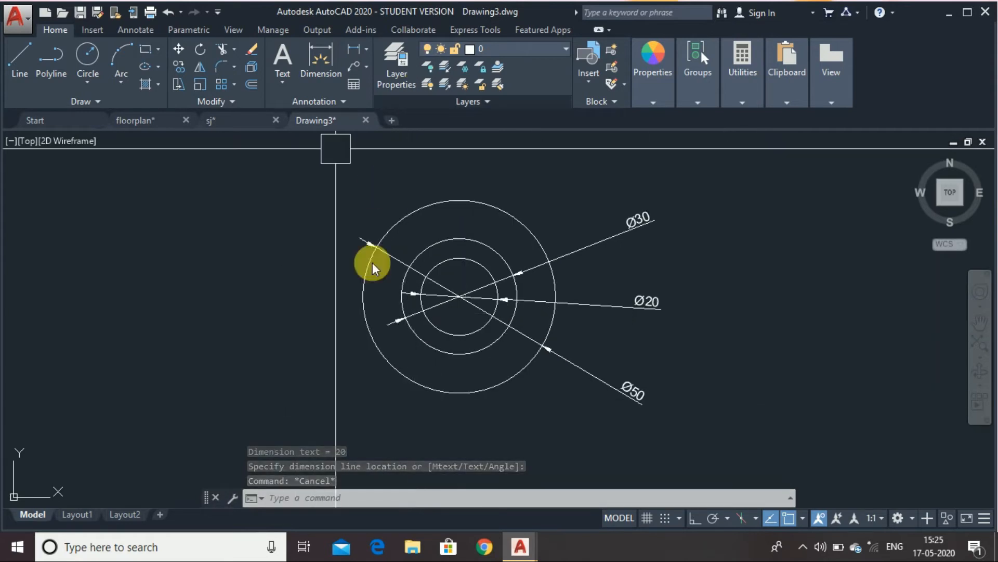
Create a new layer named circle1 and set its color to red, index 10.
click(403, 67)
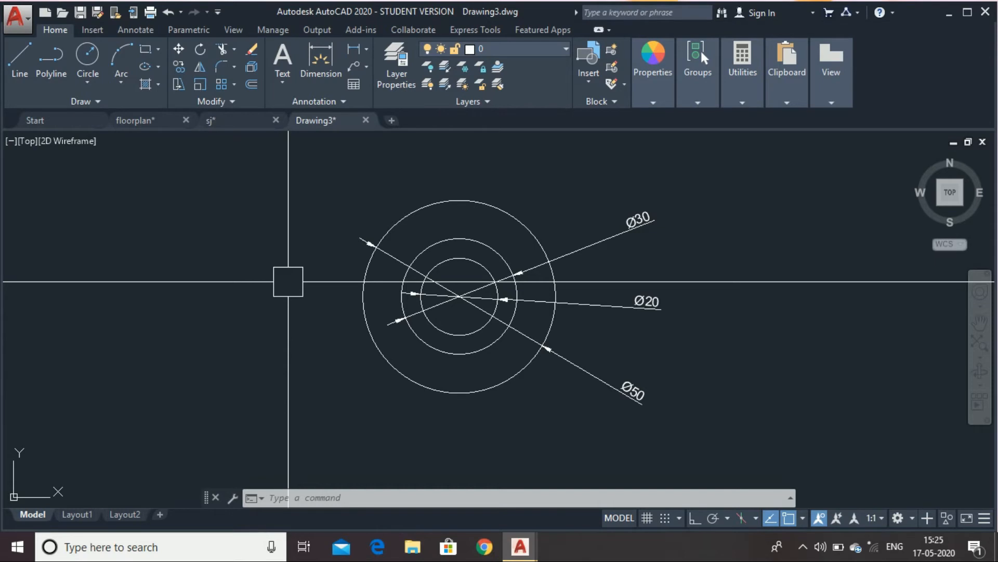
click(400, 90)
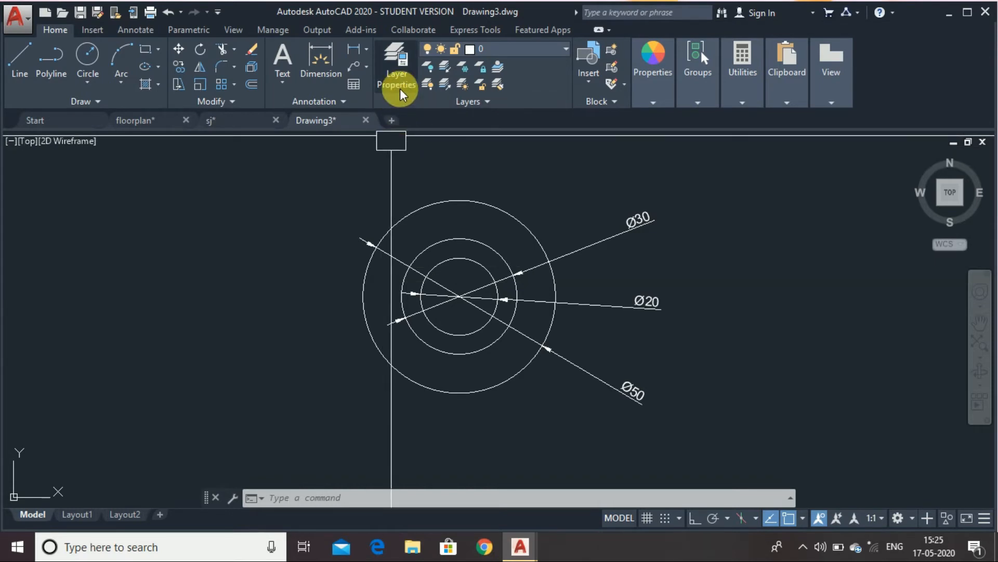
click(400, 89)
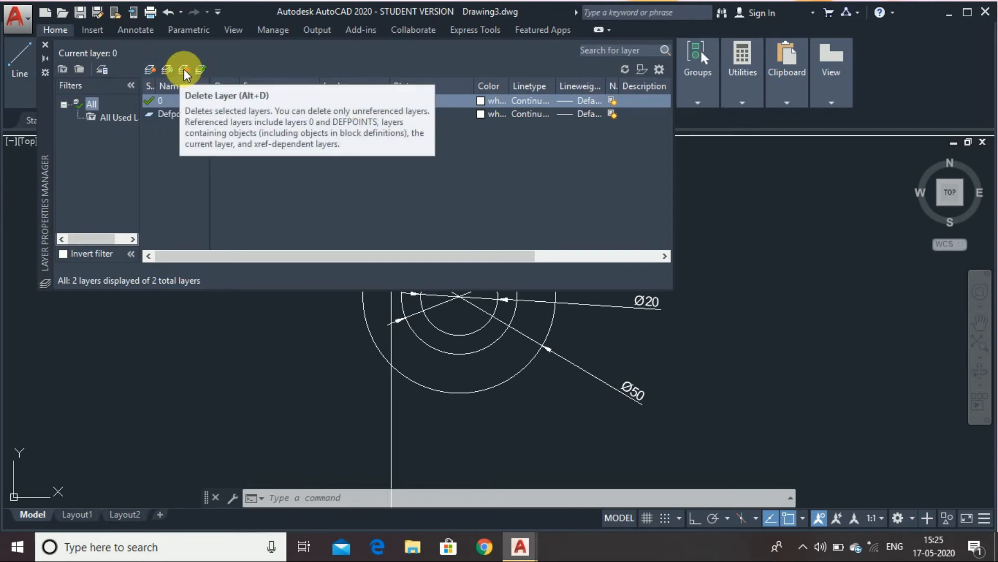
click(152, 70)
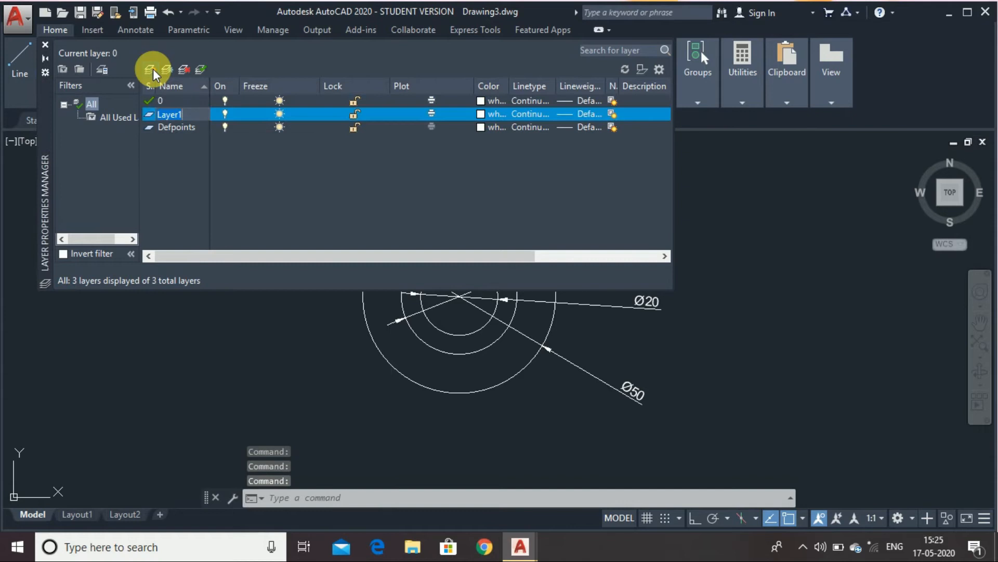
text(circle1)
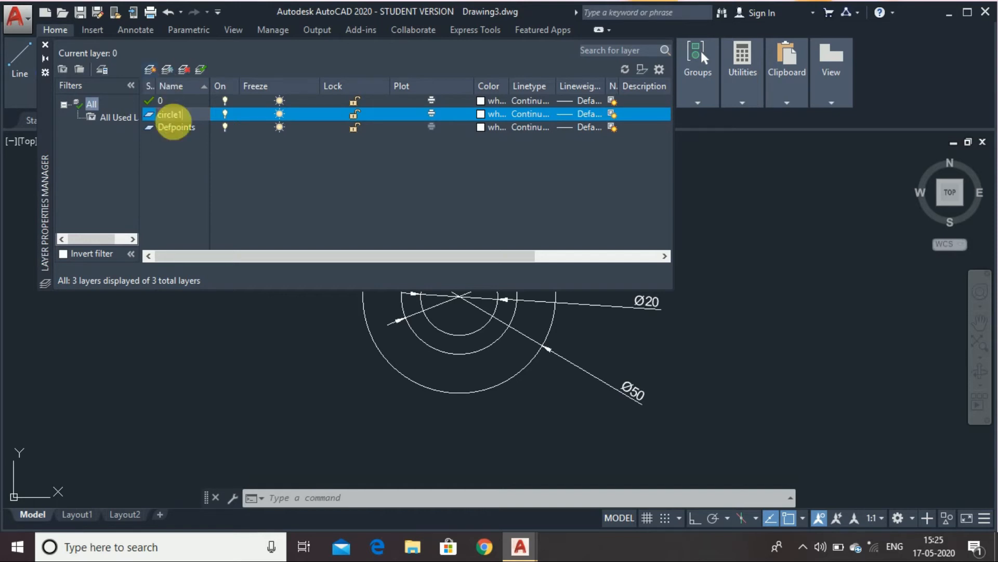
click(480, 112)
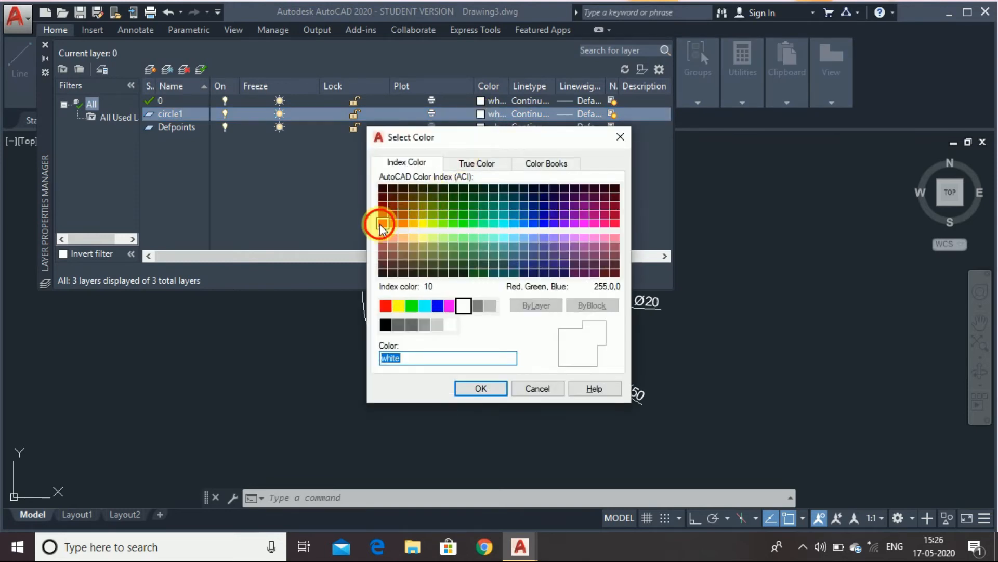
click(383, 222)
click(474, 388)
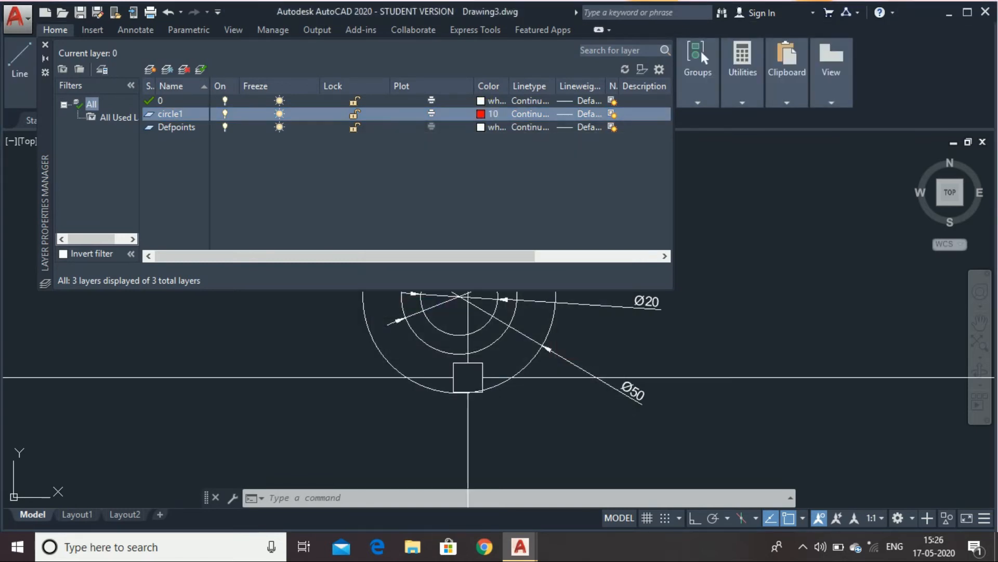
Create a second layer named circle2 and set its color to yellow, index 50.
click(151, 69)
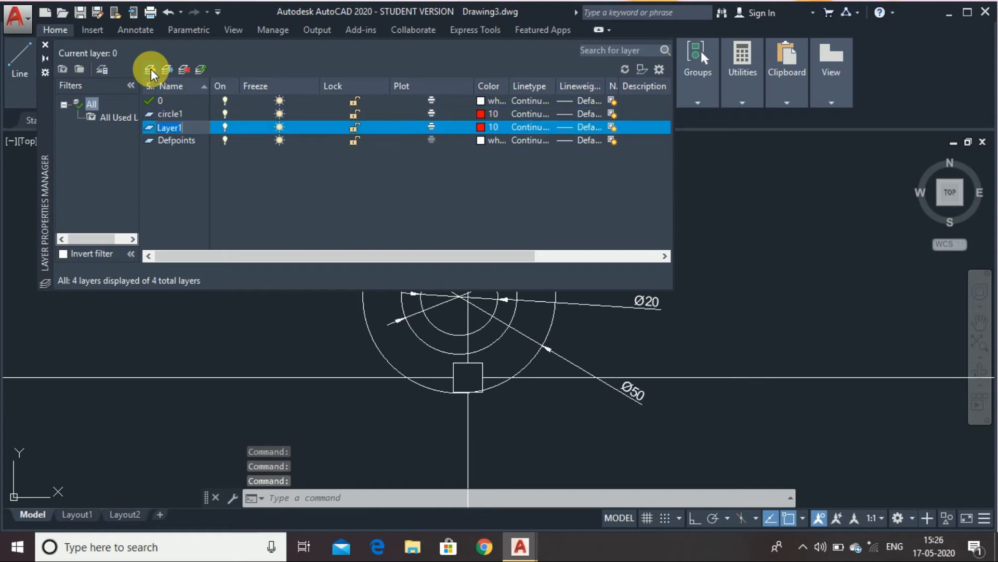
key(BackSpace)
text(c)
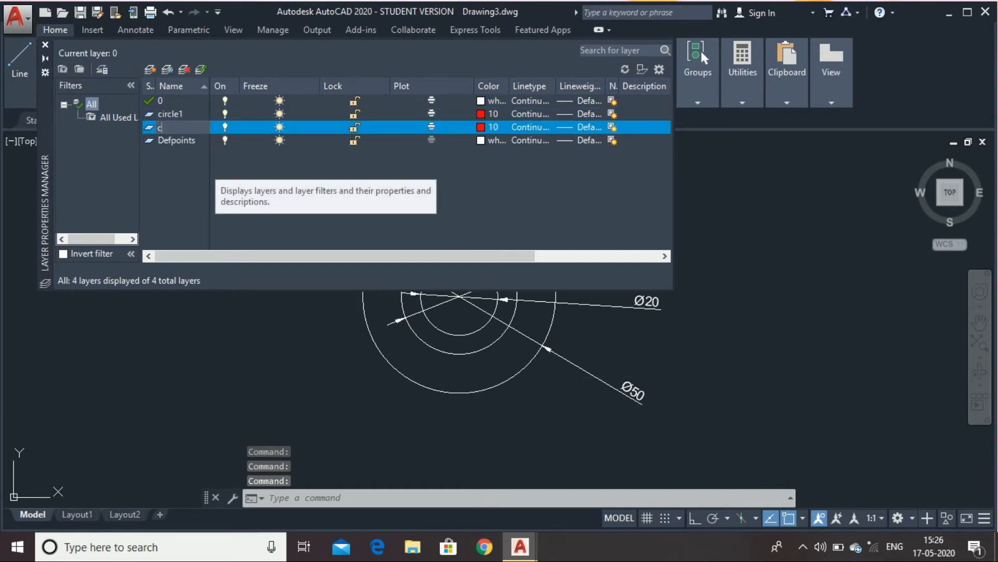
text(ircl)
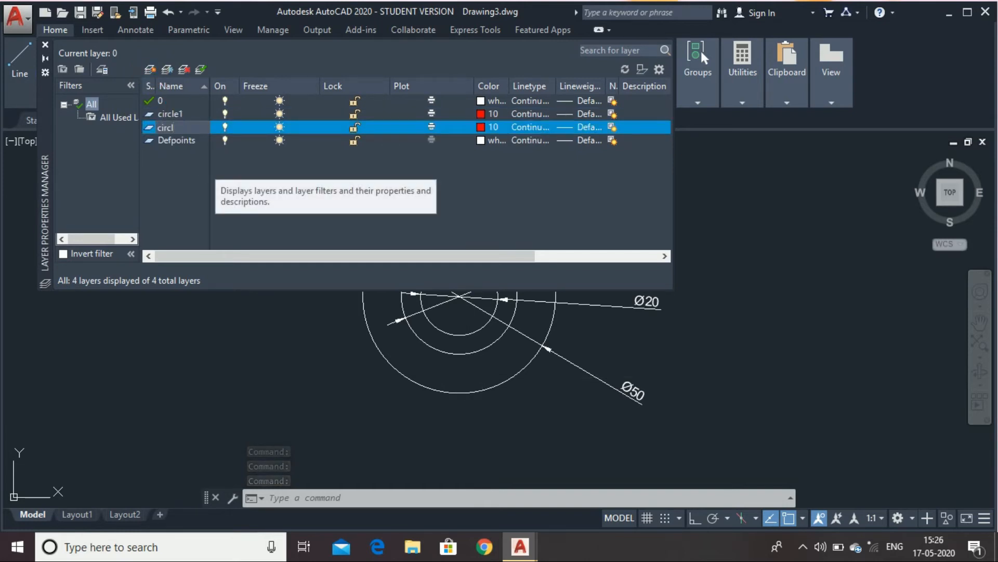
text(e2)
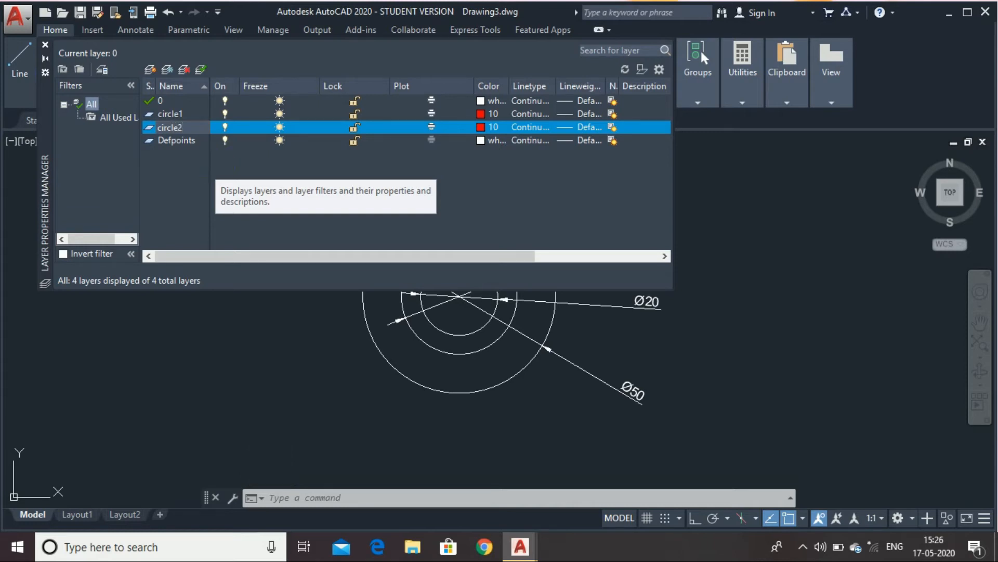
click(481, 126)
click(423, 224)
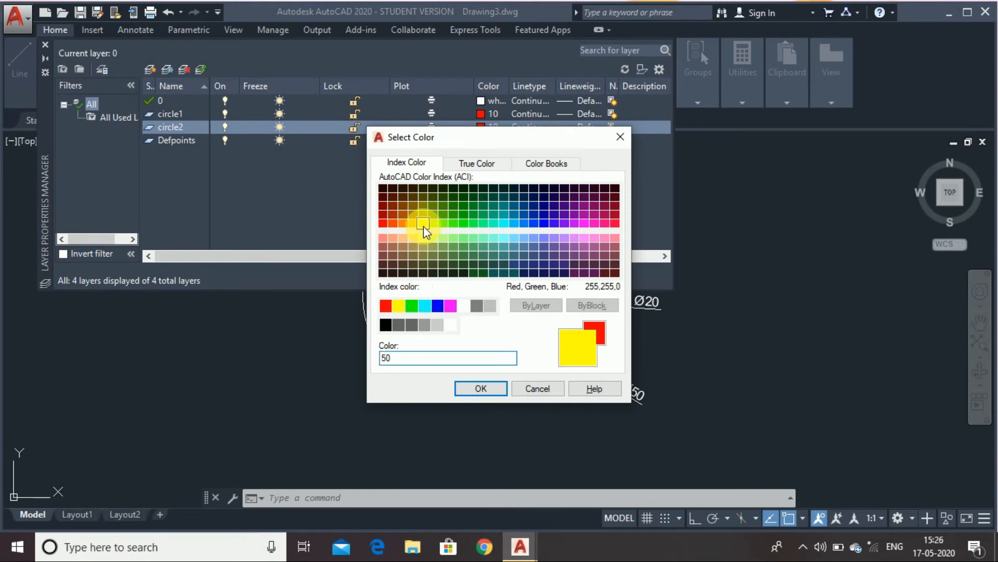
click(472, 390)
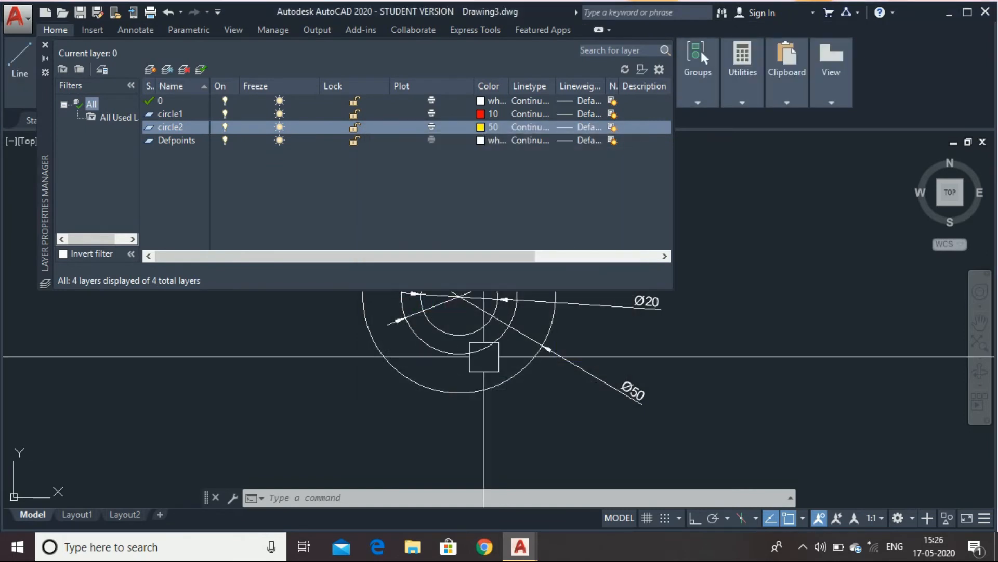
Load the CENTERX2 linetype from acadiso.lin and assign it to the circle2 layer.
click(533, 130)
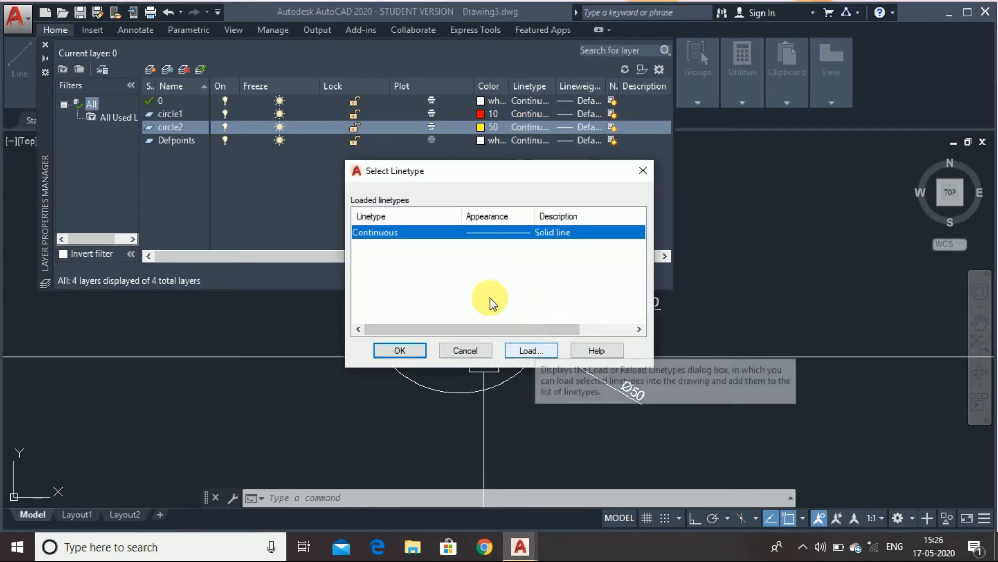
click(528, 350)
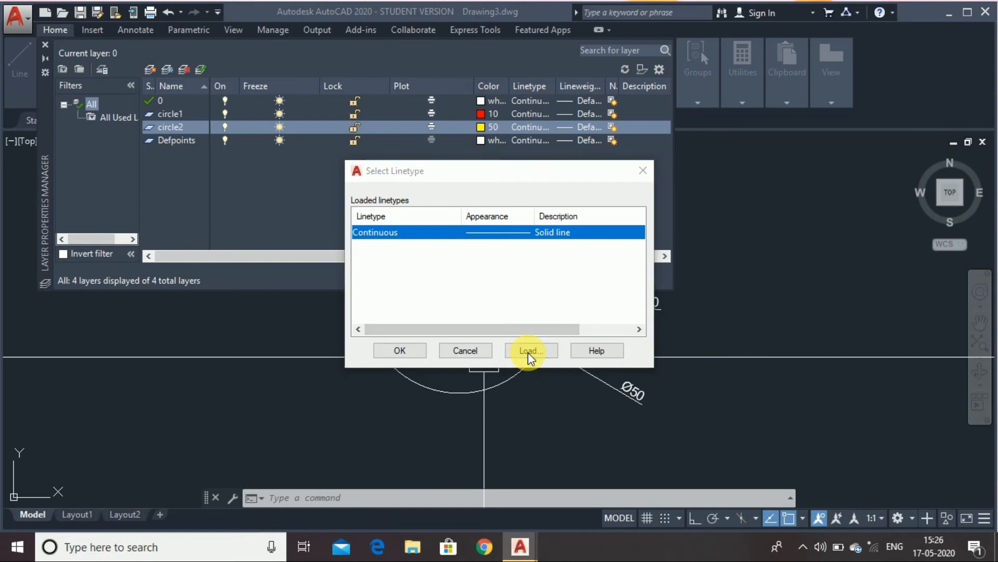
click(510, 245)
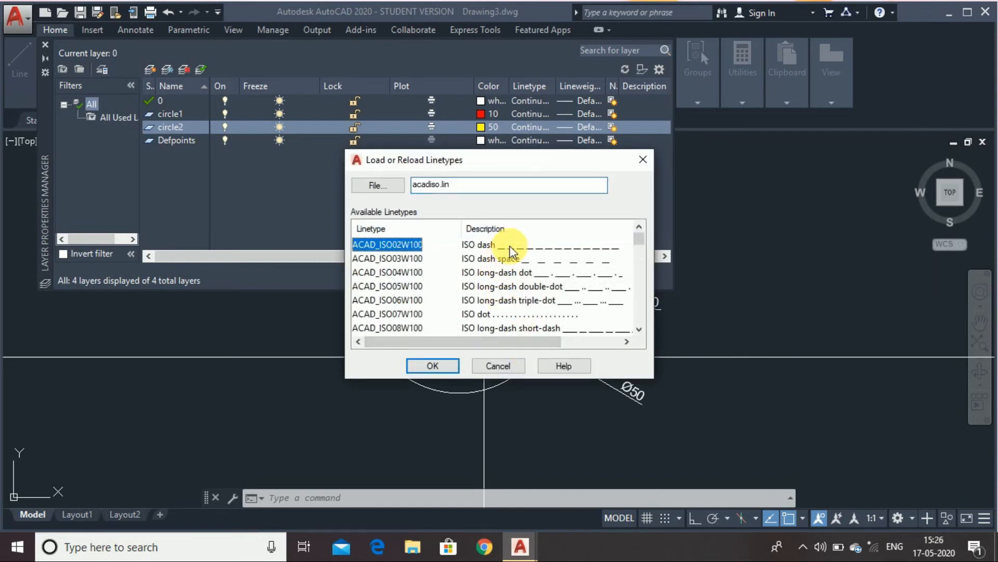
scroll(513, 267, down, 3)
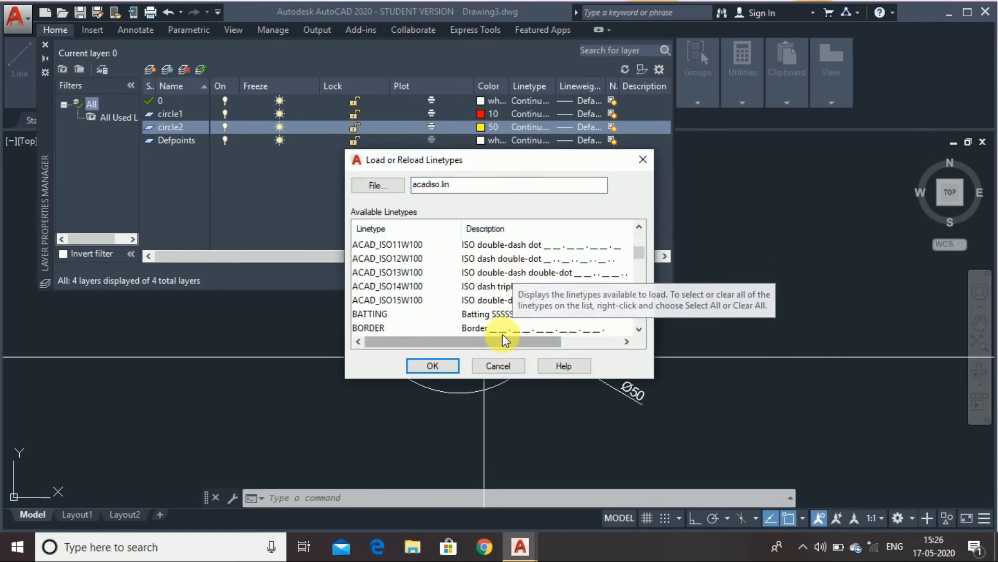
scroll(498, 285, down, 1)
scroll(498, 285, down, 1)
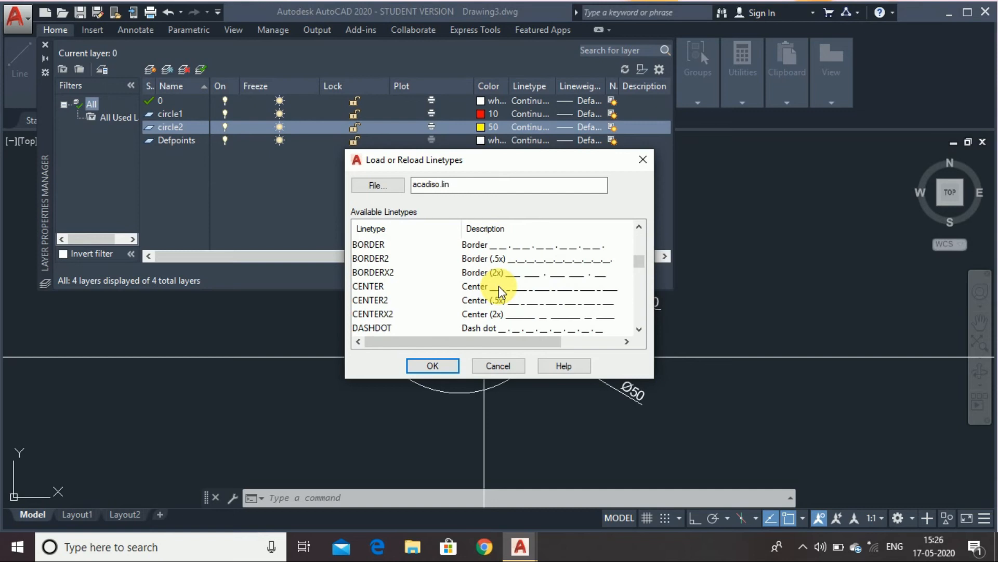
click(517, 317)
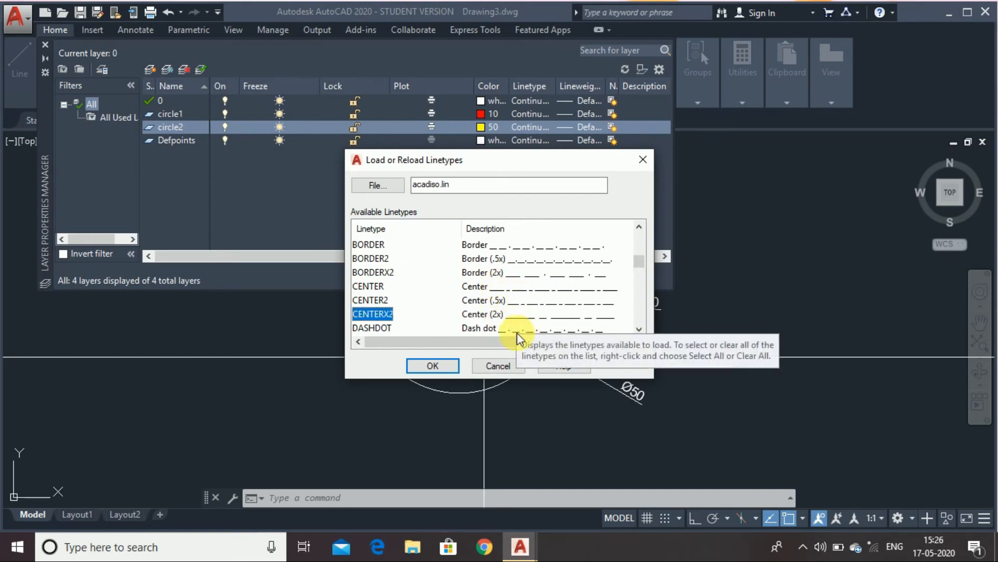
click(447, 364)
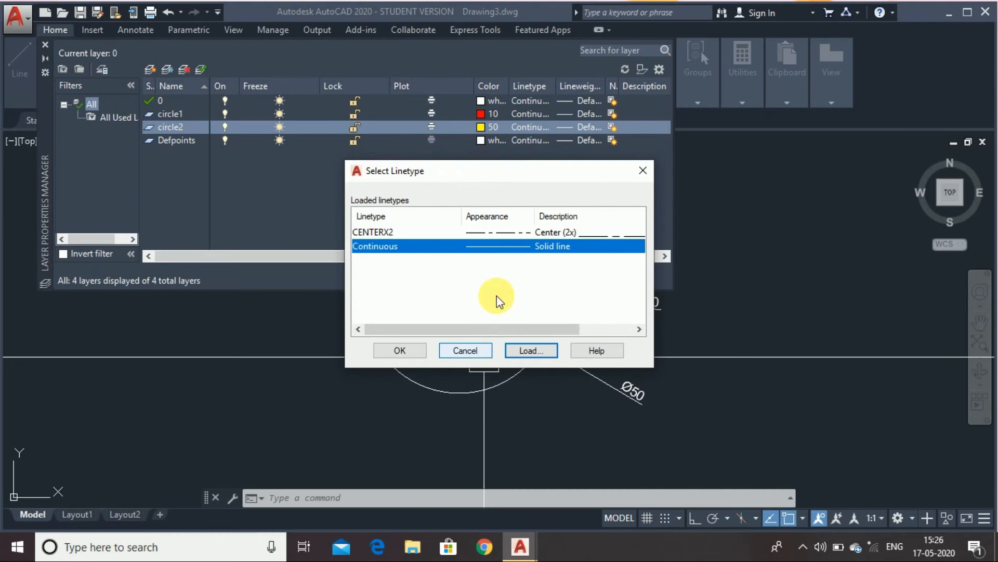
click(557, 232)
click(399, 350)
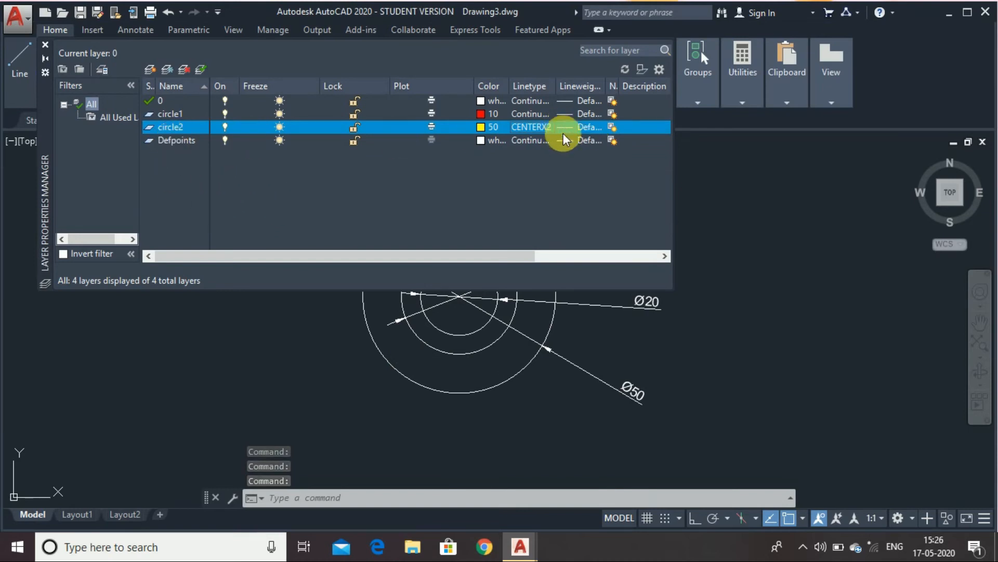
Create a third layer named circle3 and set its color to blue, index 5.
click(151, 69)
key(BackSpace)
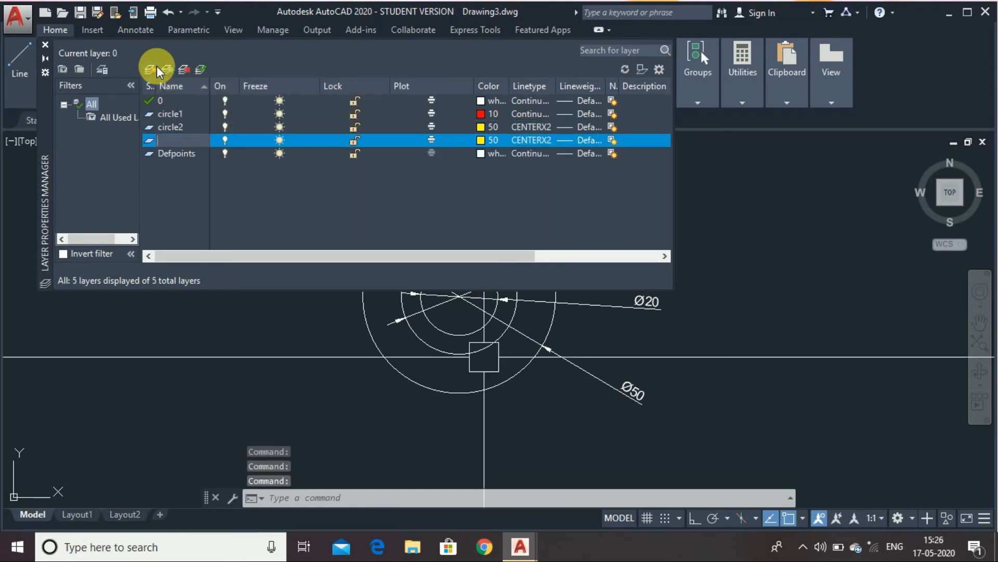
text(cicle)
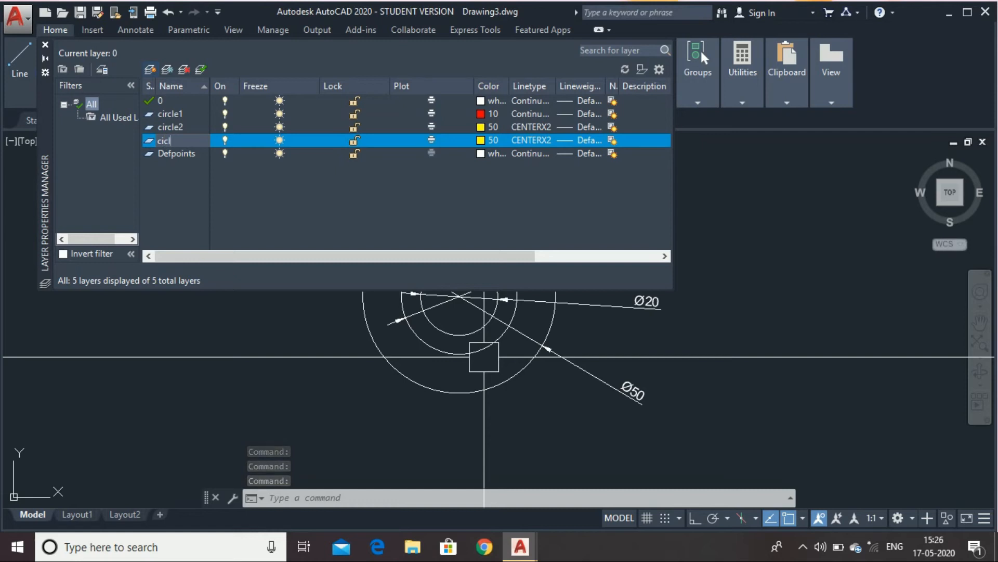
key(BackSpace)
key(BackSpace)
key(BackSpace)
text(ircle3)
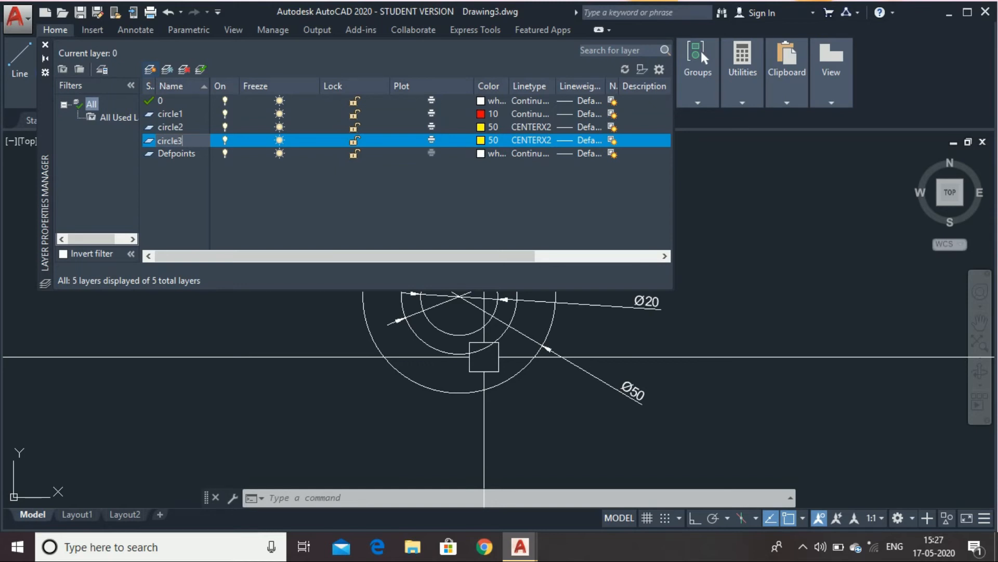
click(481, 140)
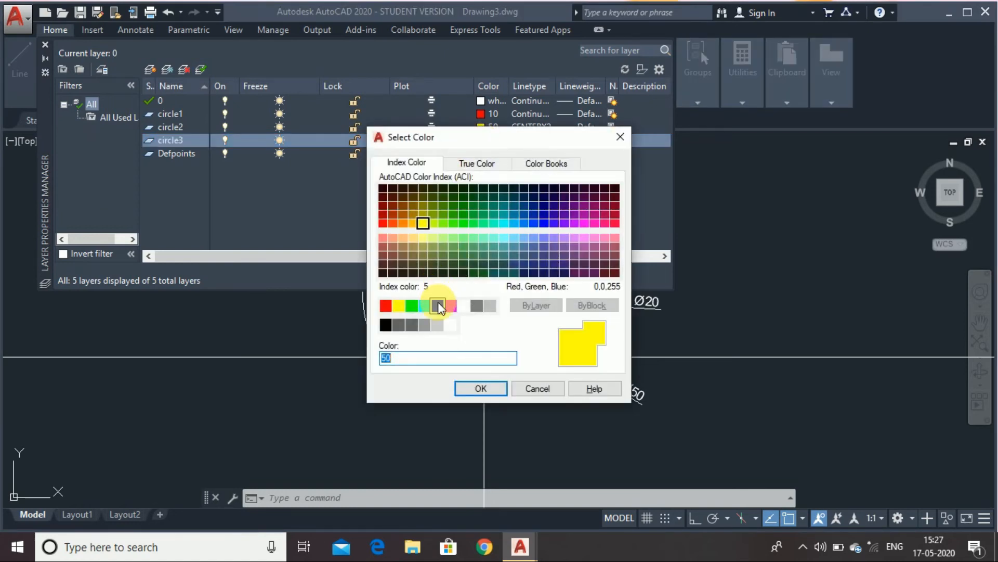
click(438, 305)
click(463, 387)
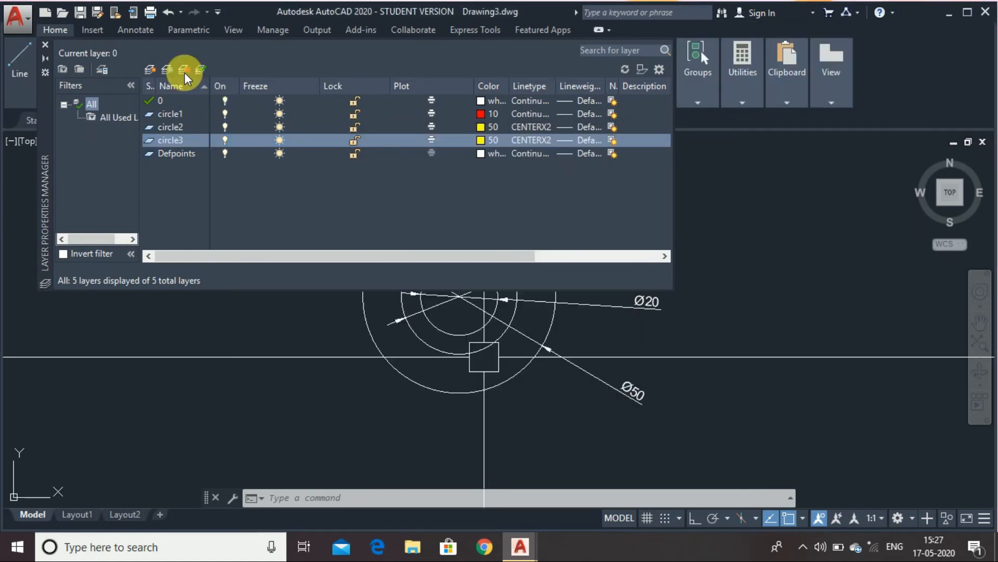
Create a layer named dim with color green, index 100, and close the layer manager.
click(149, 70)
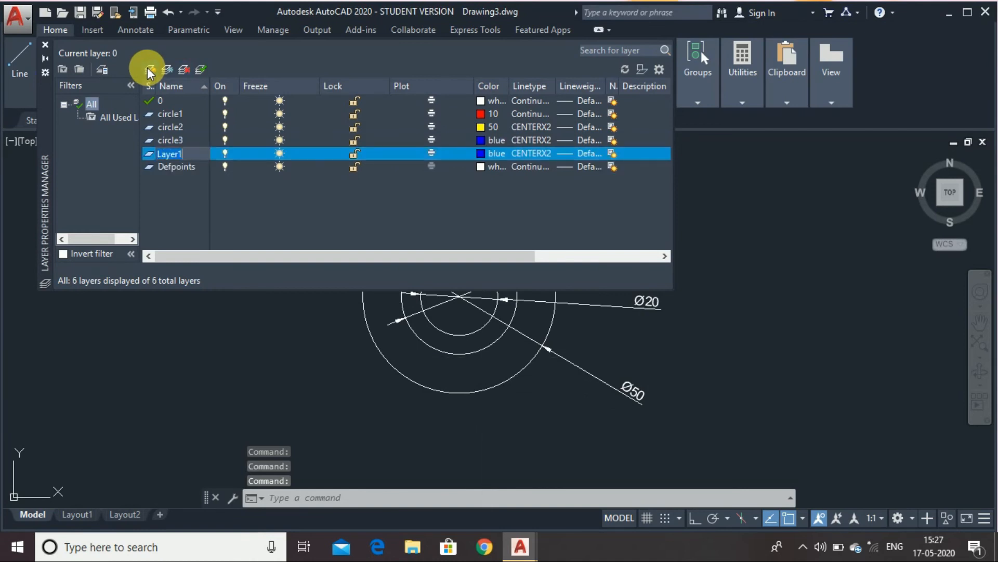
text(c)
text(im)
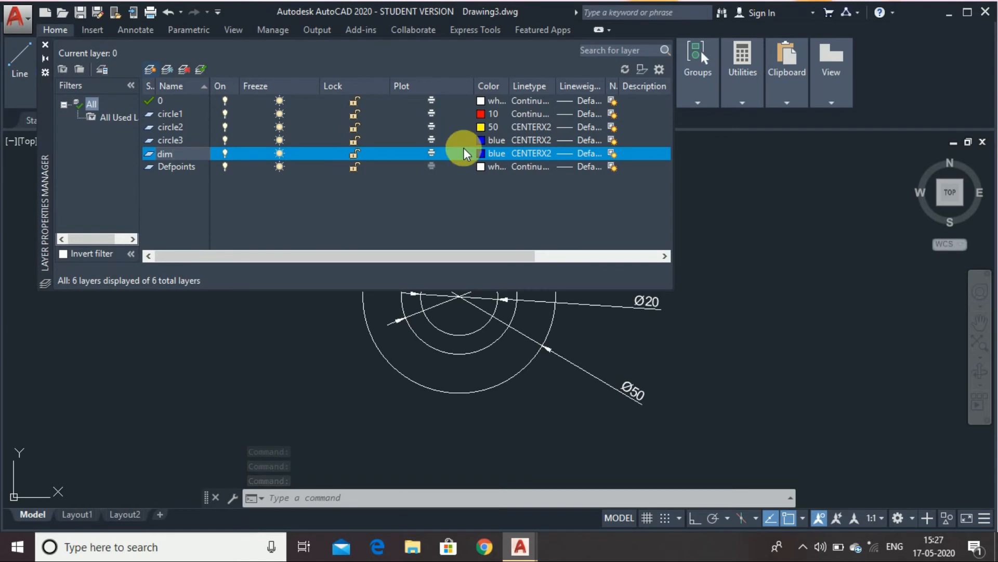
click(482, 153)
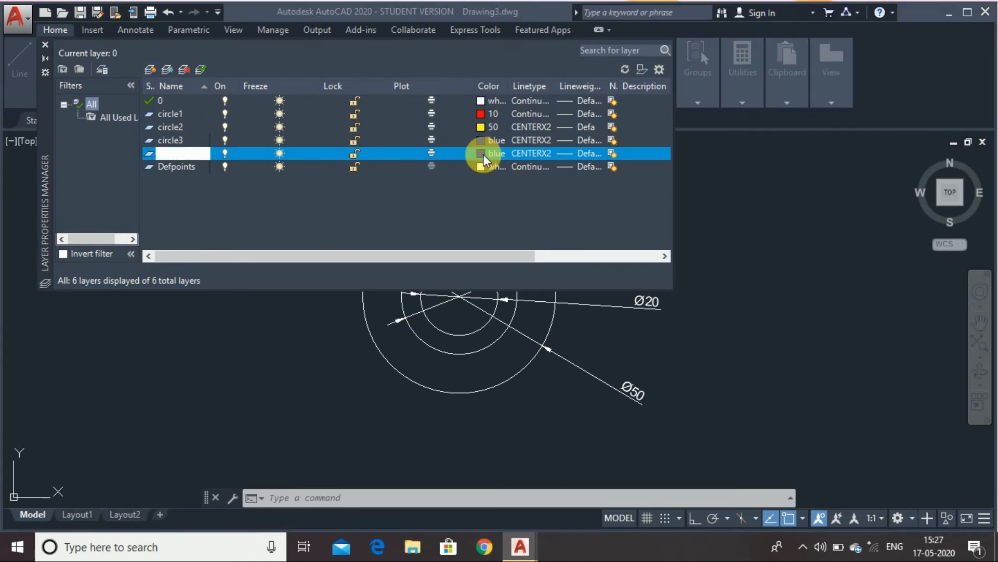
click(474, 223)
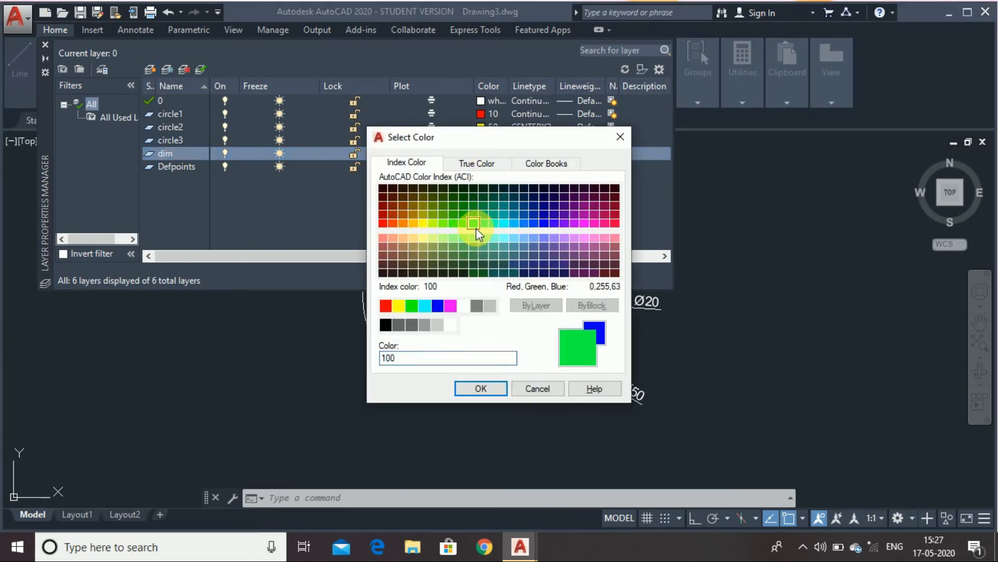
click(481, 389)
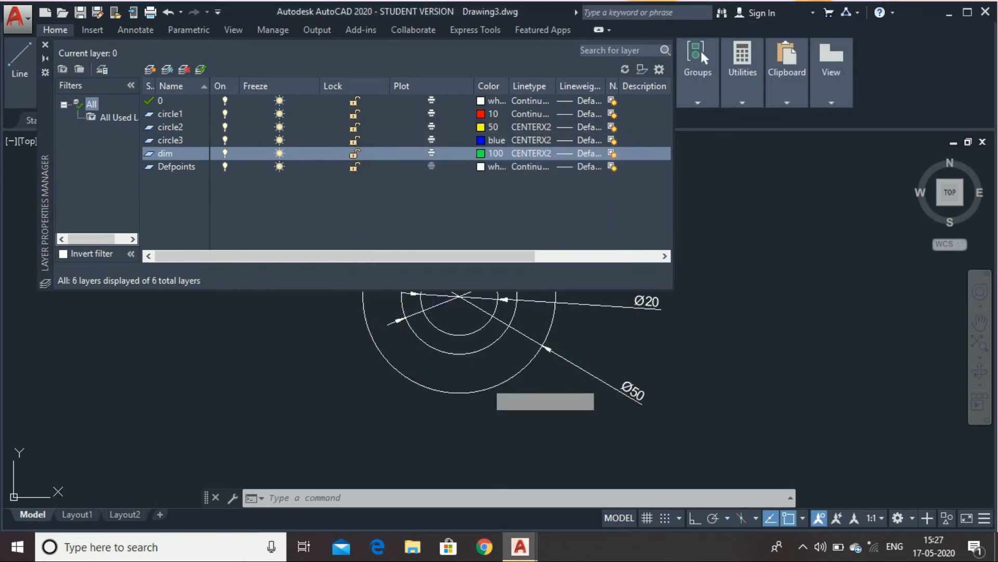
click(47, 45)
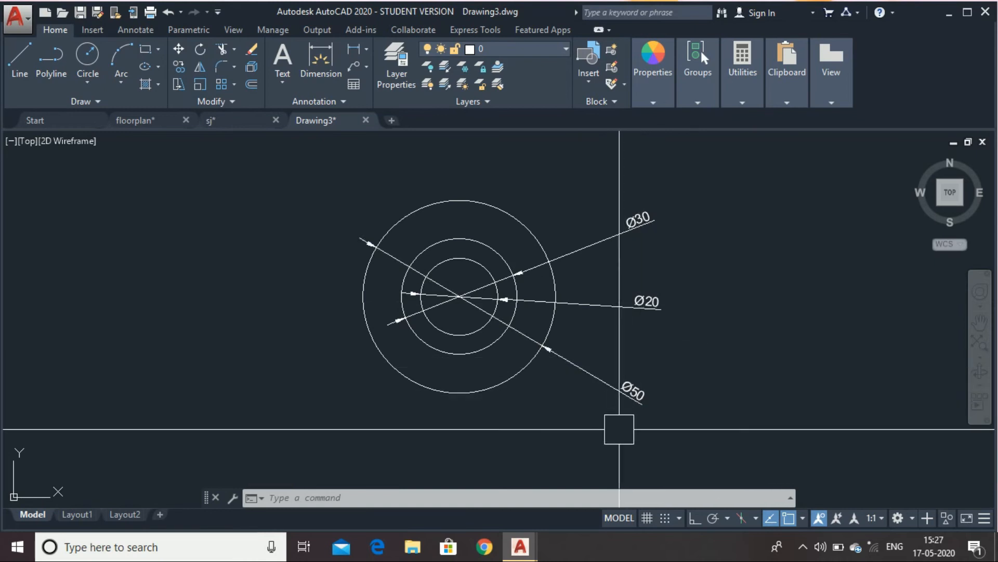
Move all three diameter dimensions to the dim layer and clear the selection.
click(634, 395)
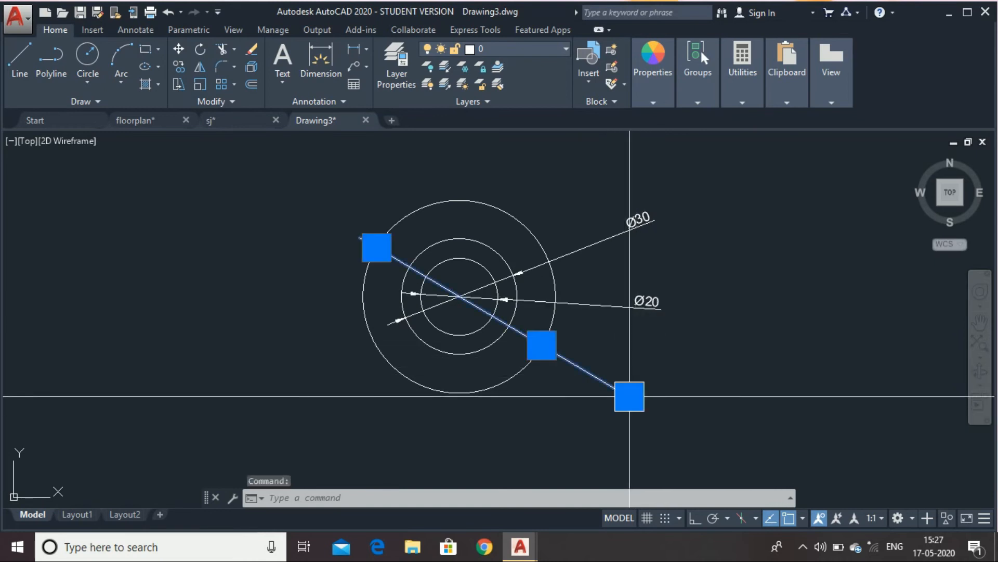
click(654, 311)
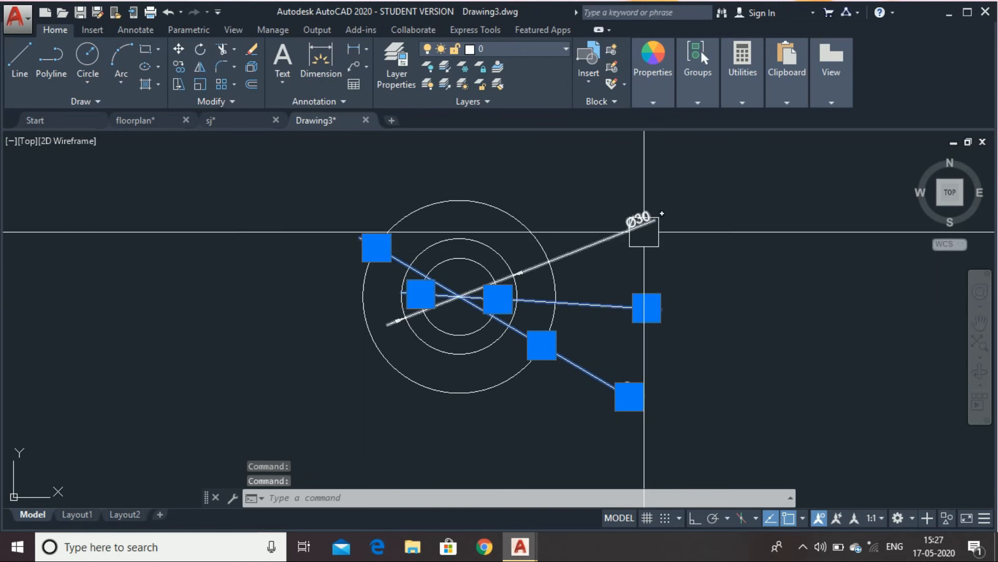
click(644, 230)
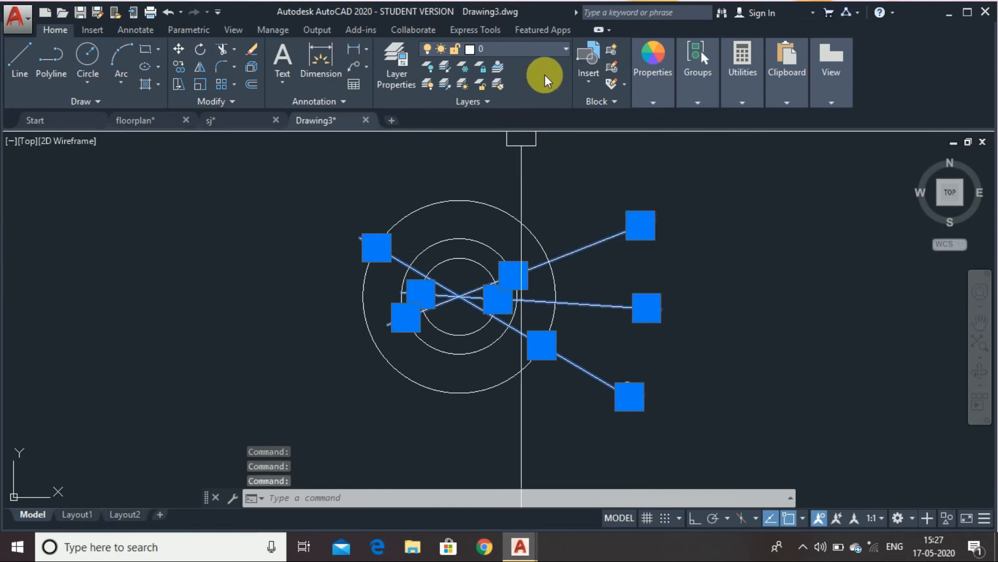
click(560, 49)
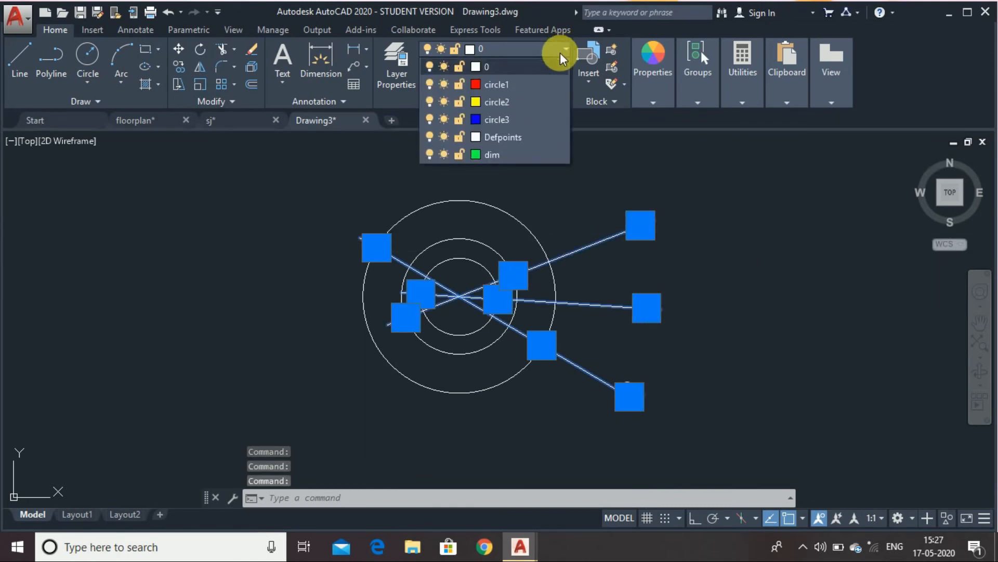
click(519, 153)
click(519, 154)
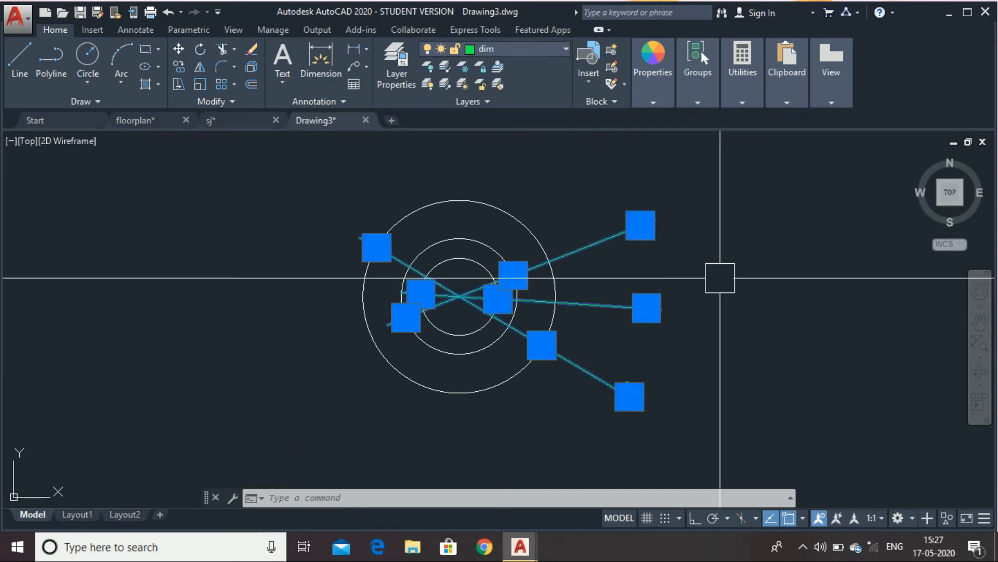
key(Escape)
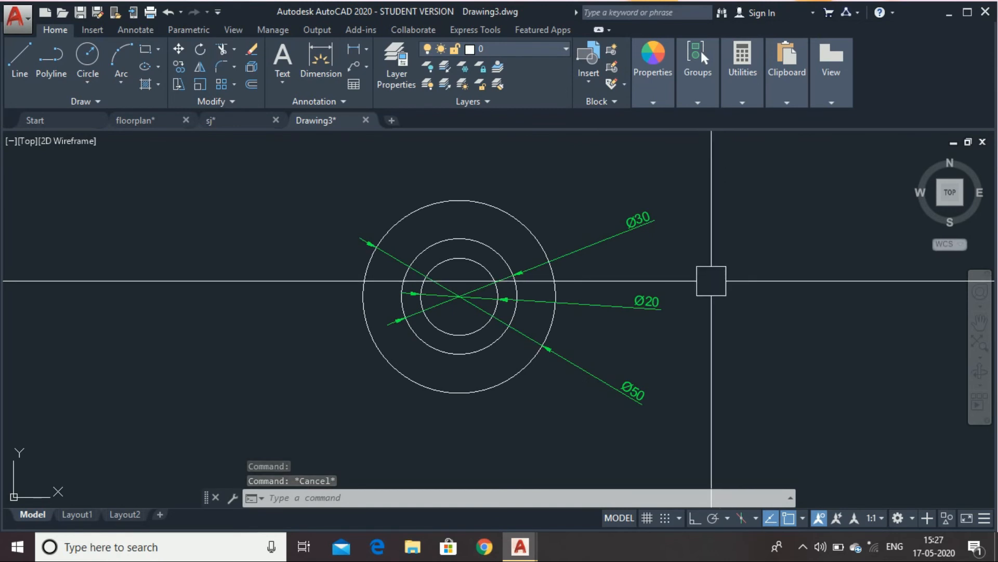
Assign the outer circle to the circle1 layer and clear the selection.
click(504, 213)
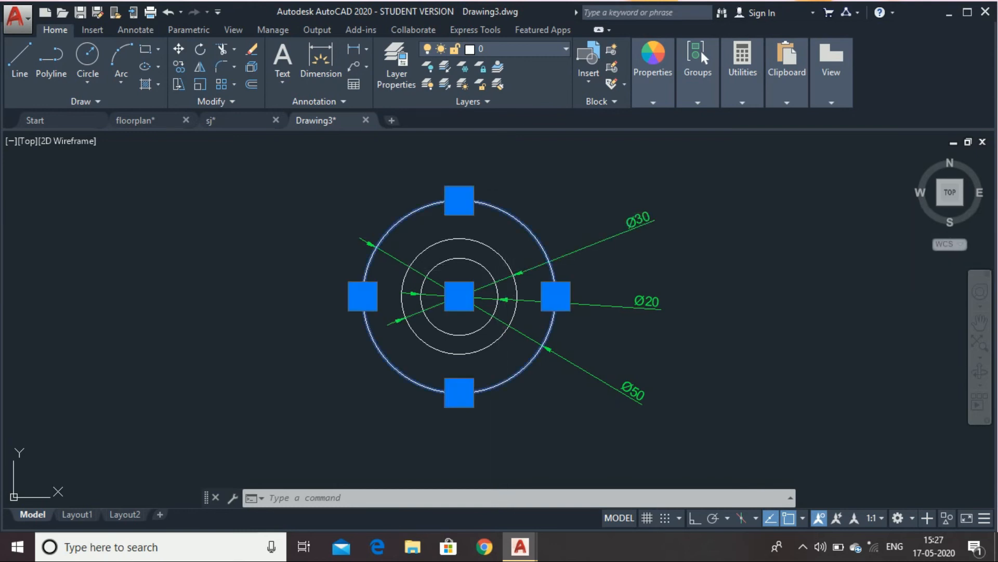
click(550, 51)
click(513, 117)
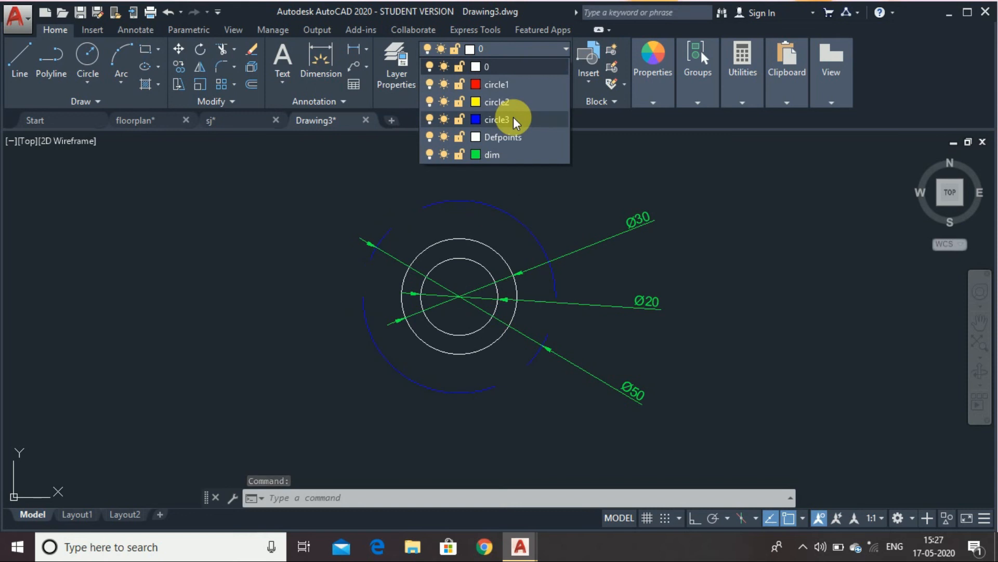
click(520, 86)
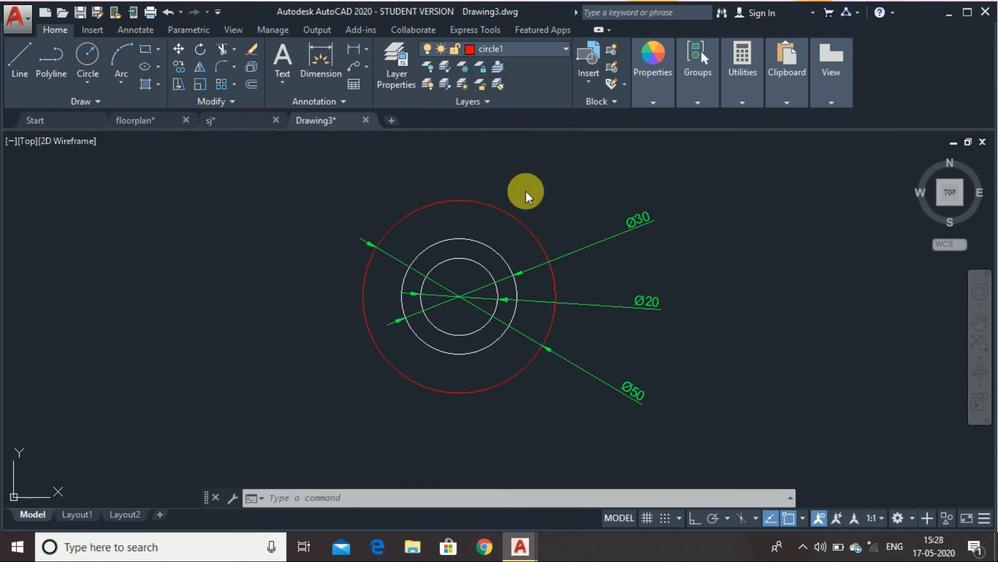
key(Escape)
Assign the middle circle to the circle2 layer and clear the selection.
scroll(457, 284, up, 2)
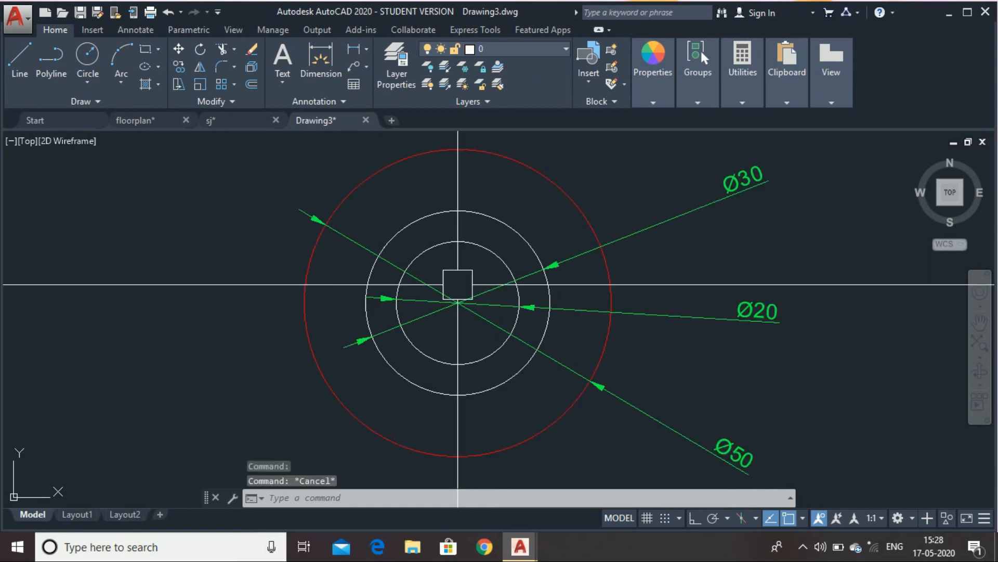
key(Escape)
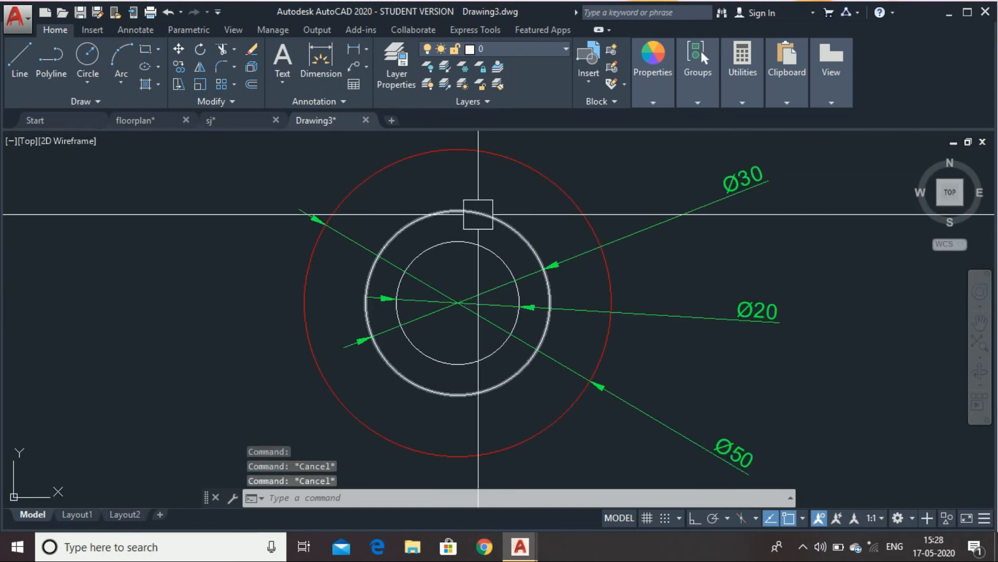
click(479, 213)
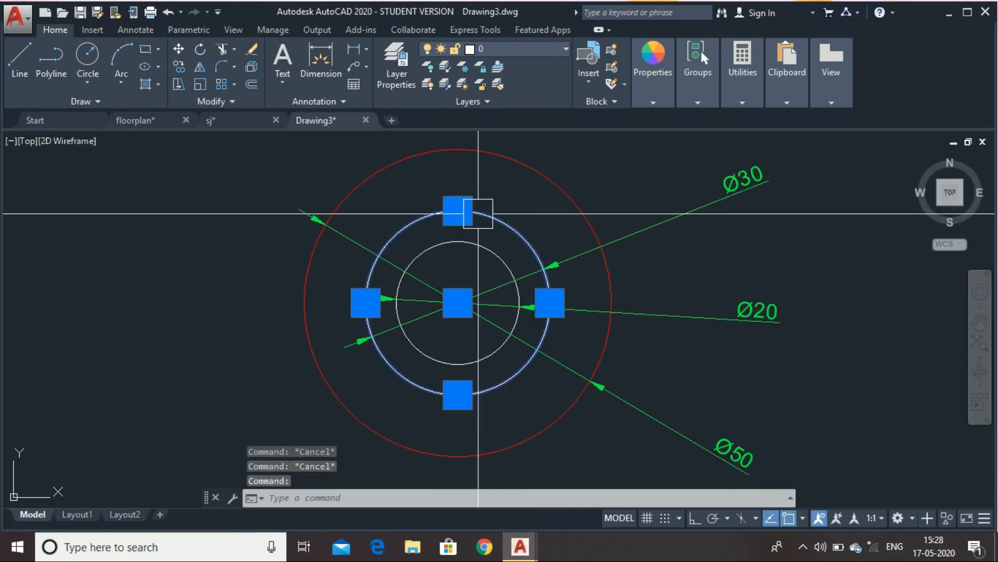
click(551, 52)
click(519, 121)
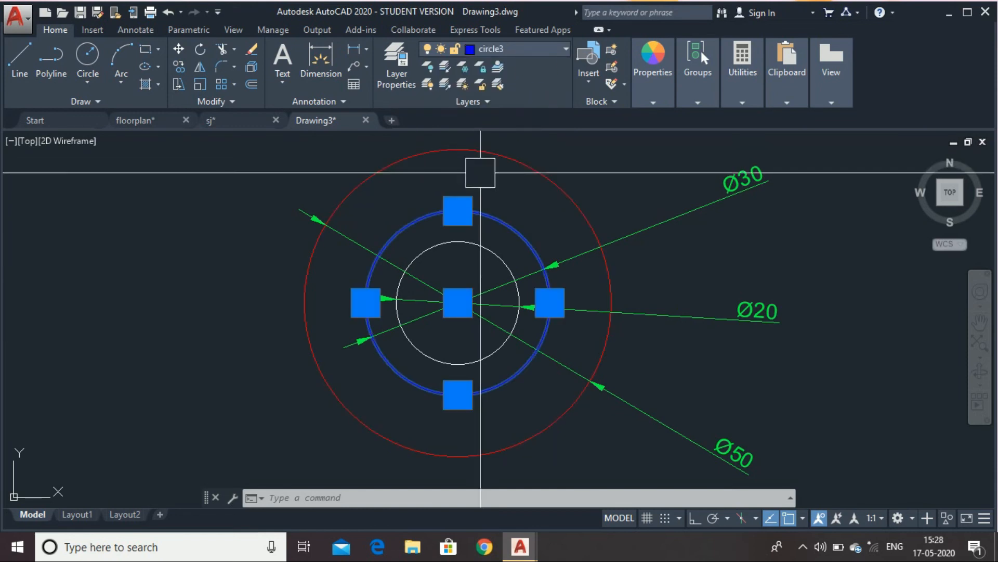
click(550, 49)
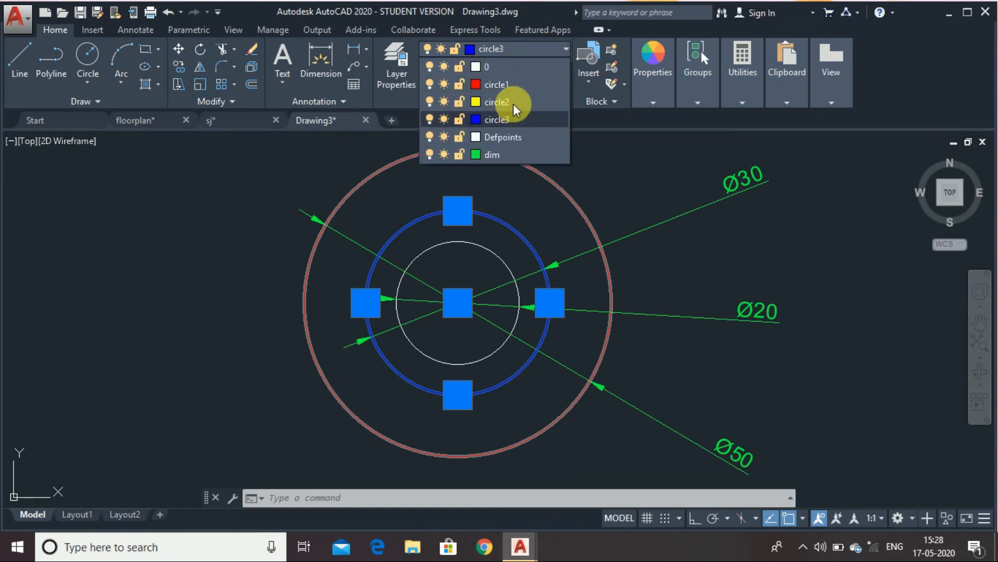
click(513, 103)
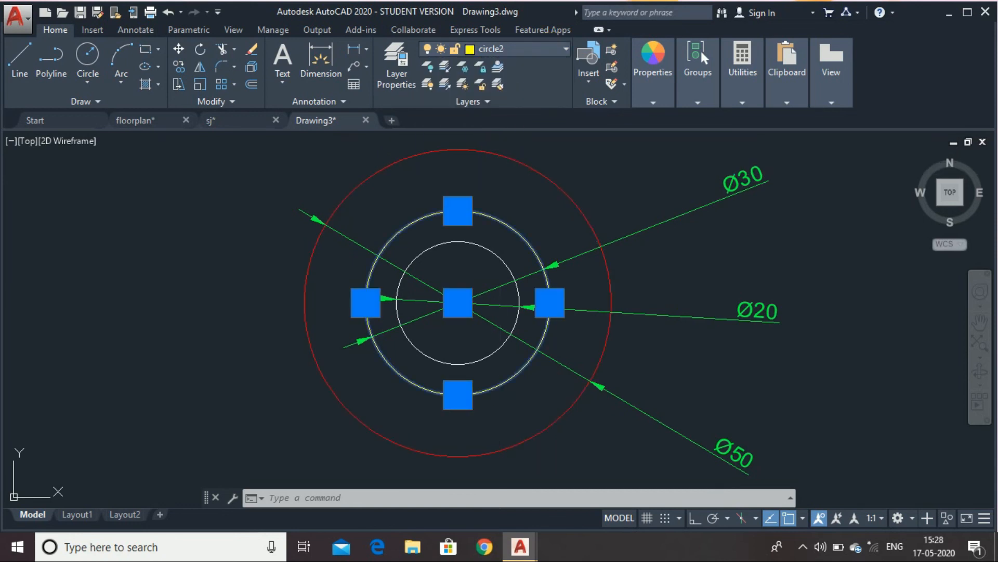
key(Escape)
Assign the inner circle to the circle3 layer and clear the selection.
click(483, 252)
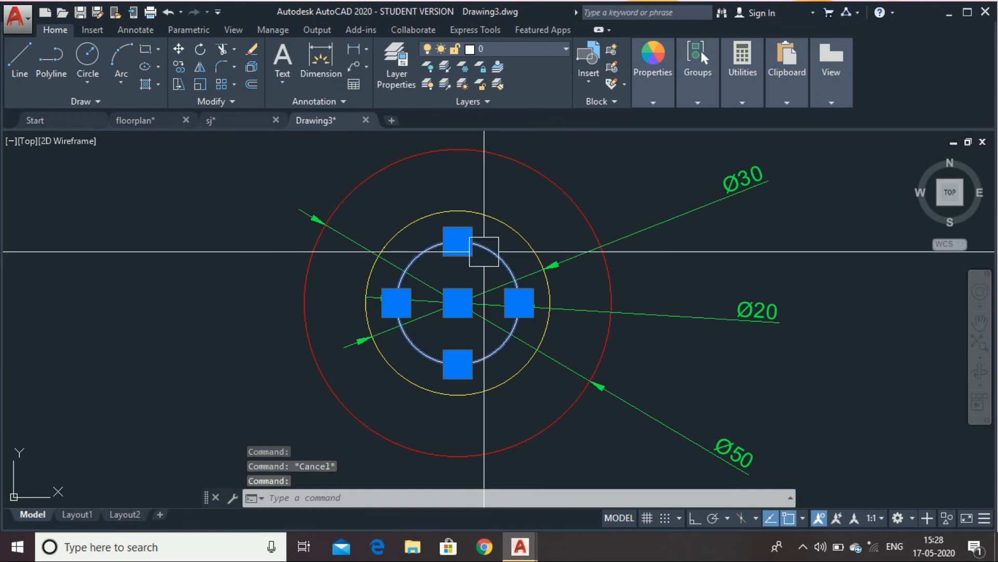
click(550, 52)
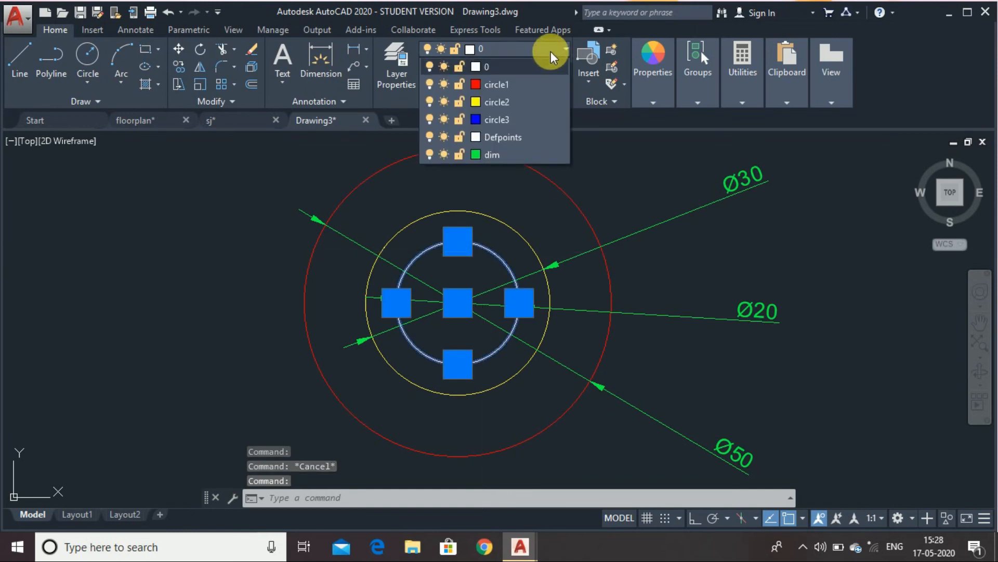
click(516, 125)
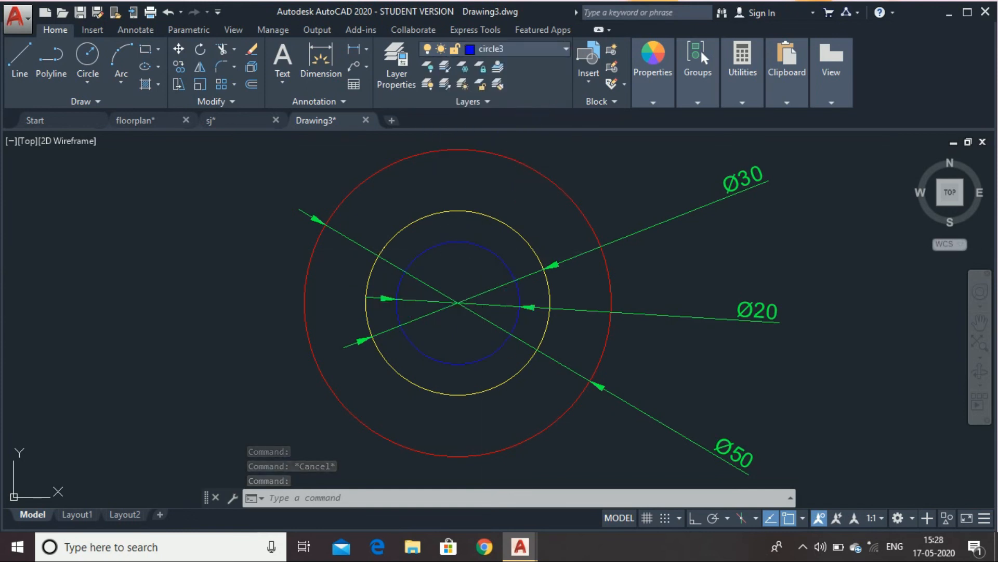
key(Escape)
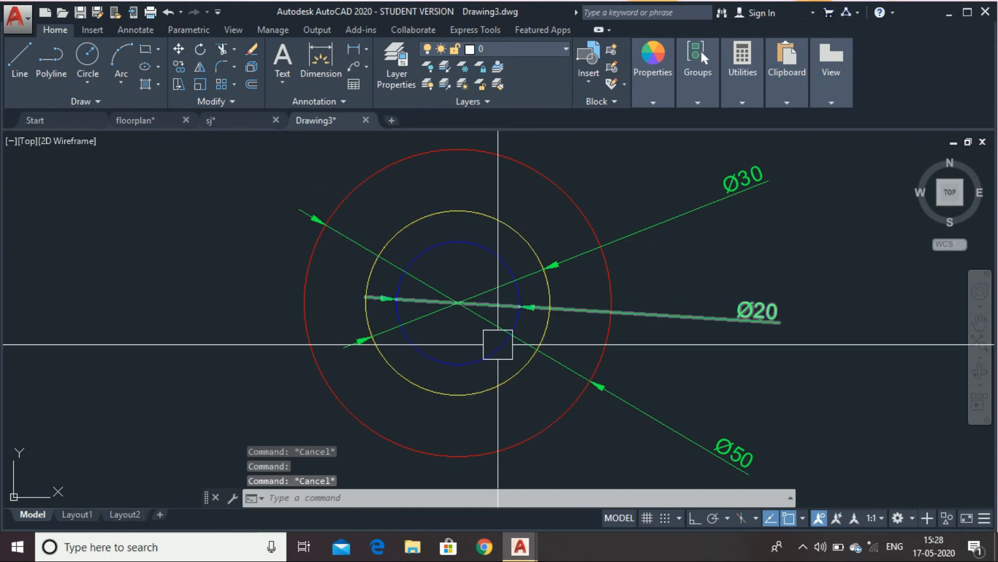
scroll(291, 221, down, 4)
scroll(255, 217, up, 2)
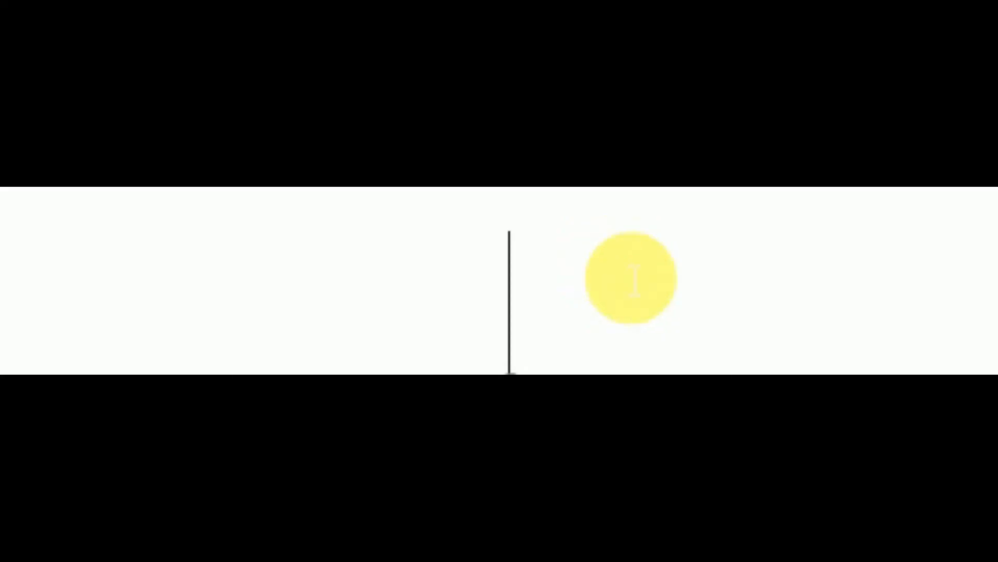
text(SU)
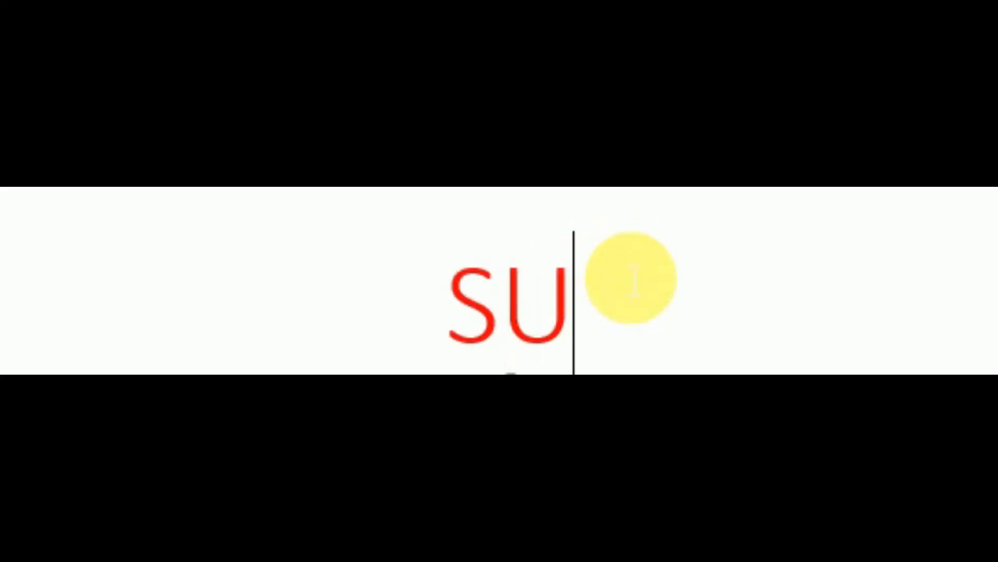
text(BS)
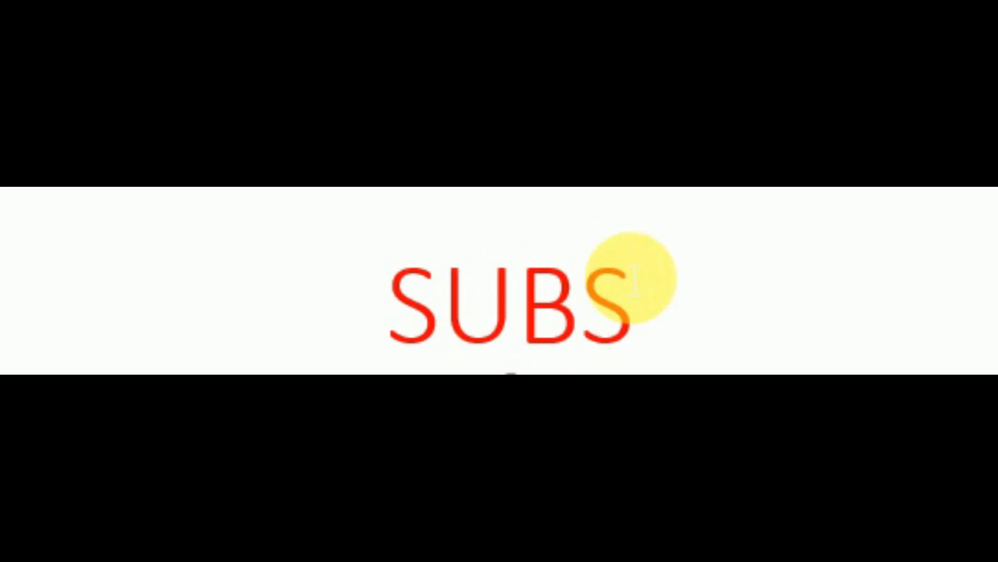
text(CRIB)
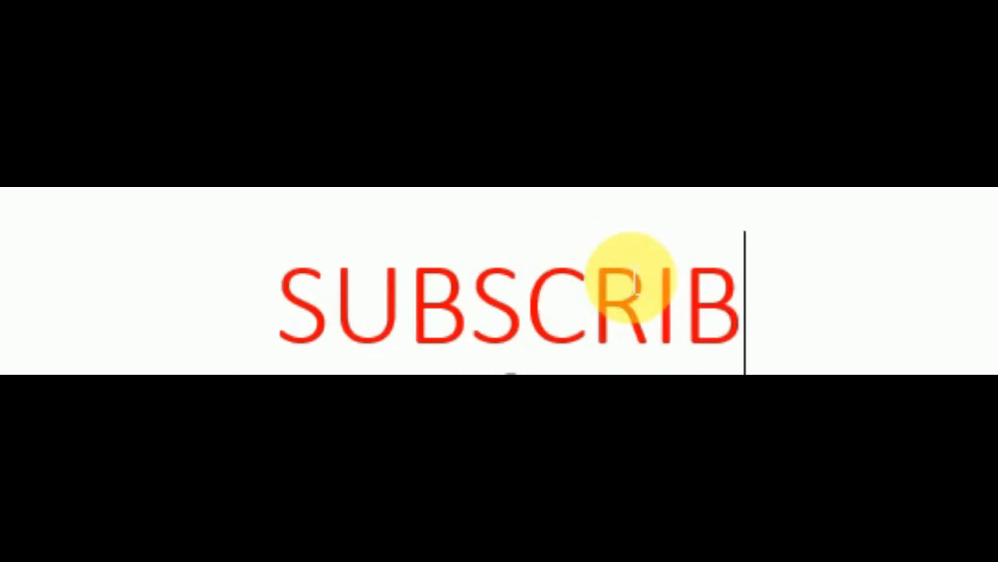
text(E...)
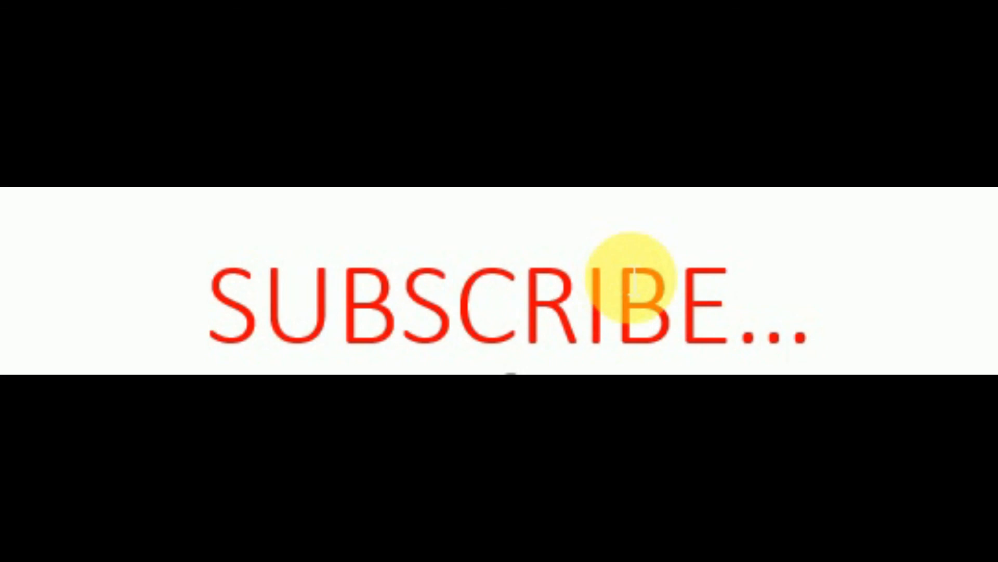